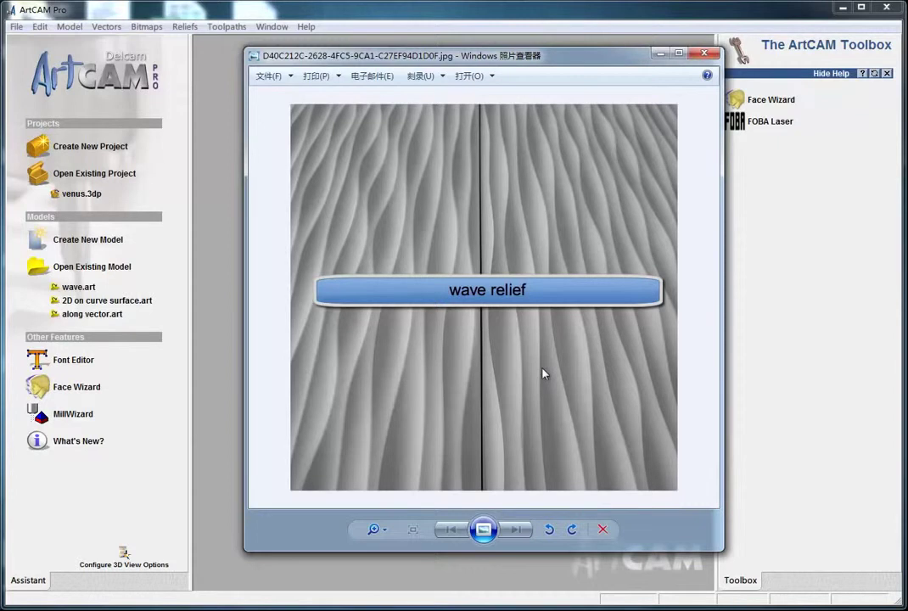
Close the reference picture and switch to wave.cdr in CorelDRAW to view the overlapping wave curves closely
{"action": "left_click", "coordinate": [702, 52]}
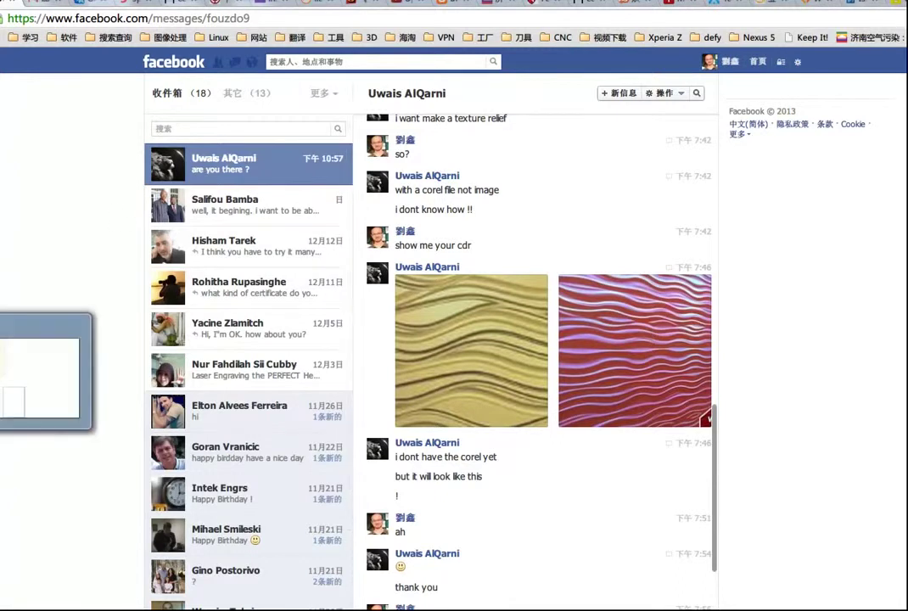
{"action": "left_click", "coordinate": [140, 310]}
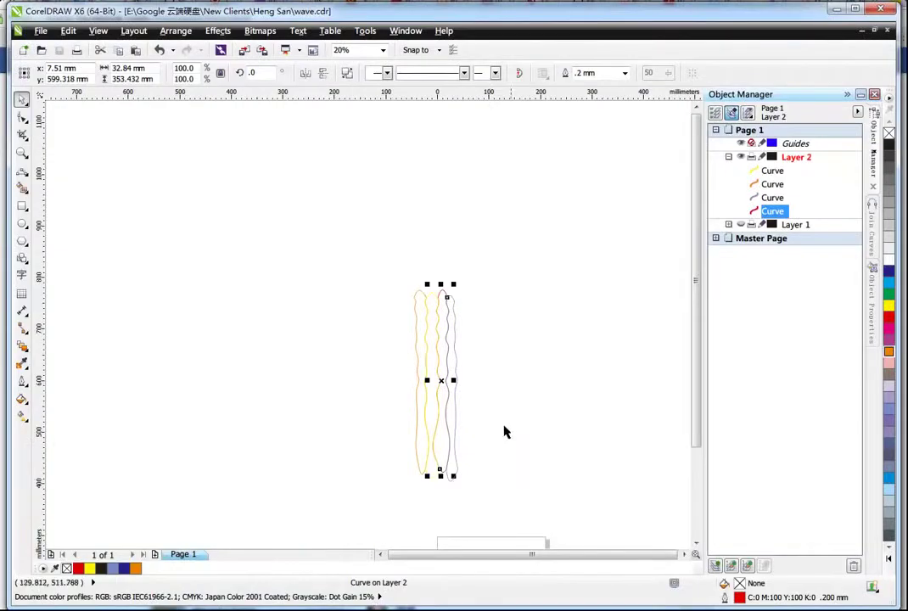
{"action": "left_click", "coordinate": [542, 318]}
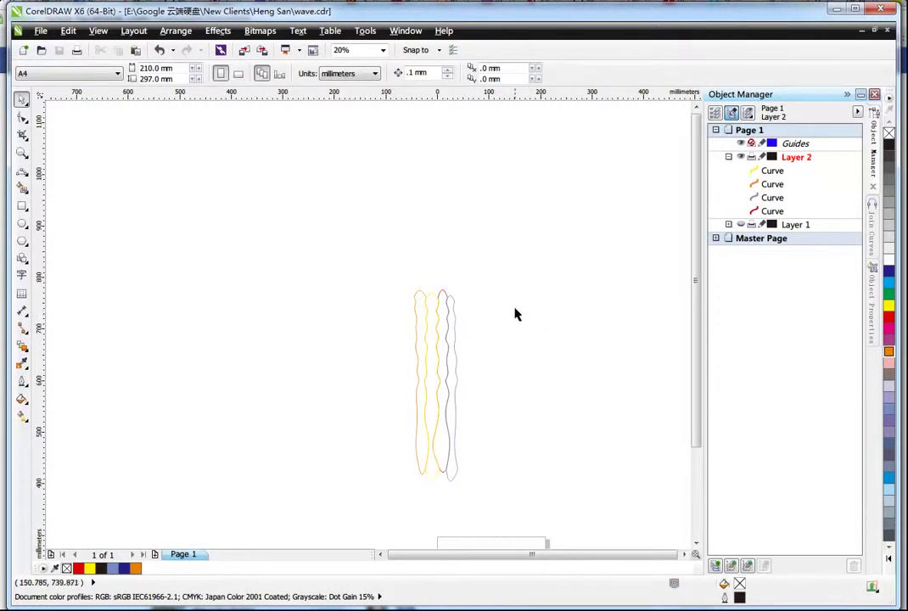
{"action": "left_click", "coordinate": [505, 359]}
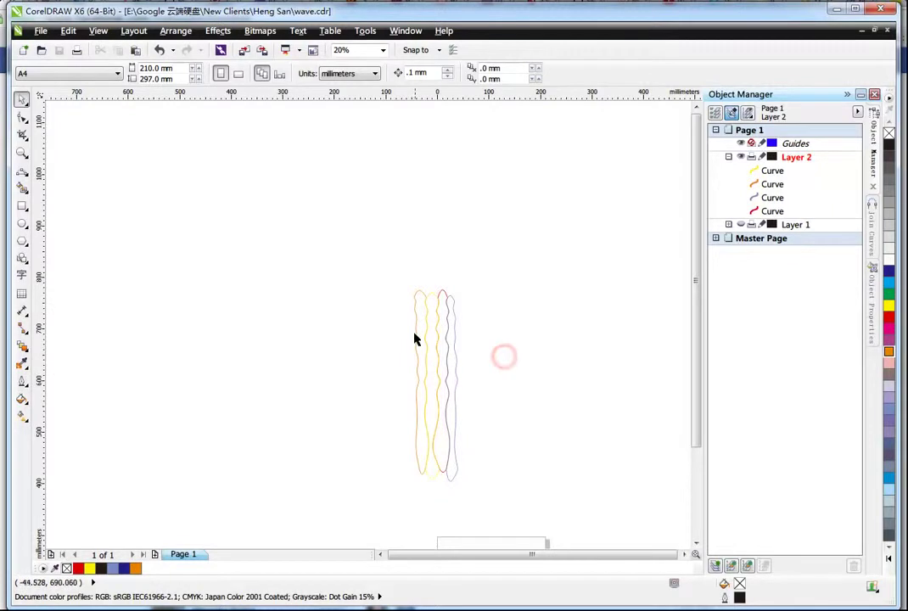
{"action": "scroll", "coordinate": [414, 337], "scroll_direction": "up", "scroll_amount": 3}
{"action": "scroll", "coordinate": [424, 338], "scroll_direction": "down", "scroll_amount": 1}
{"action": "mouse_move", "coordinate": [698, 263]}
{"action": "left_mouse_down"}
{"action": "mouse_move", "coordinate": [699, 289]}
{"action": "mouse_move", "coordinate": [700, 270]}
{"action": "left_mouse_up"}
{"action": "left_click", "coordinate": [647, 257]}
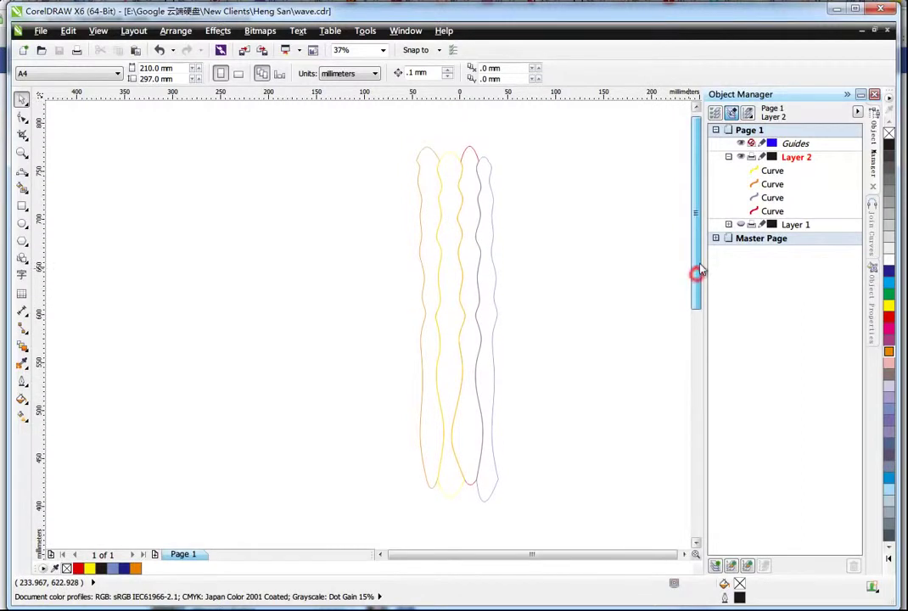
Try moving the violet wave curve away from the group, and undo the move
{"action": "left_click", "coordinate": [492, 200]}
{"action": "left_click_drag", "start_coordinate": [492, 200], "coordinate": [545, 204]}
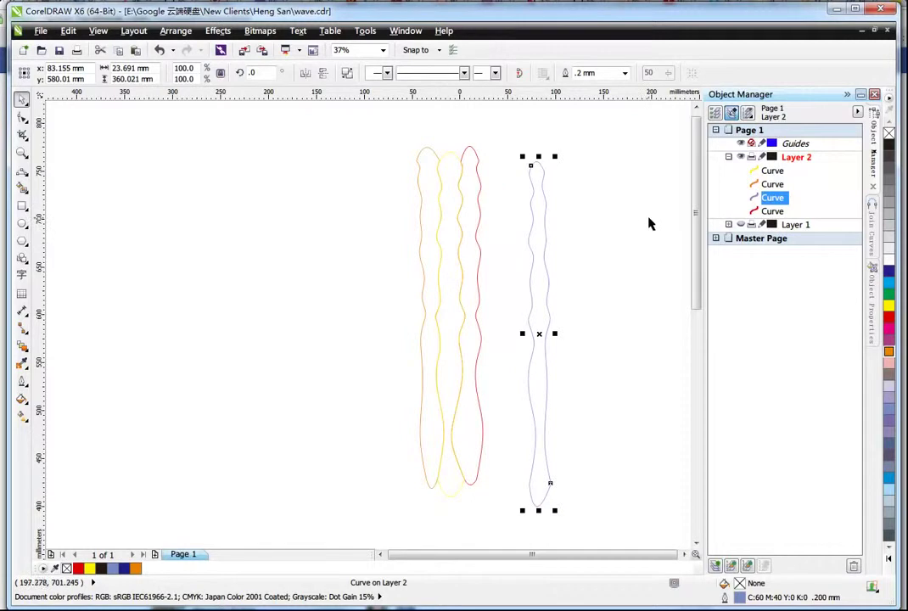
{"action": "key", "text": "ctrl+z"}
Examine how the red, yellow and orange wave curves overlap their neighbours at the ends and along their sides
{"action": "double_click", "coordinate": [472, 146]}
{"action": "left_click", "coordinate": [464, 153]}
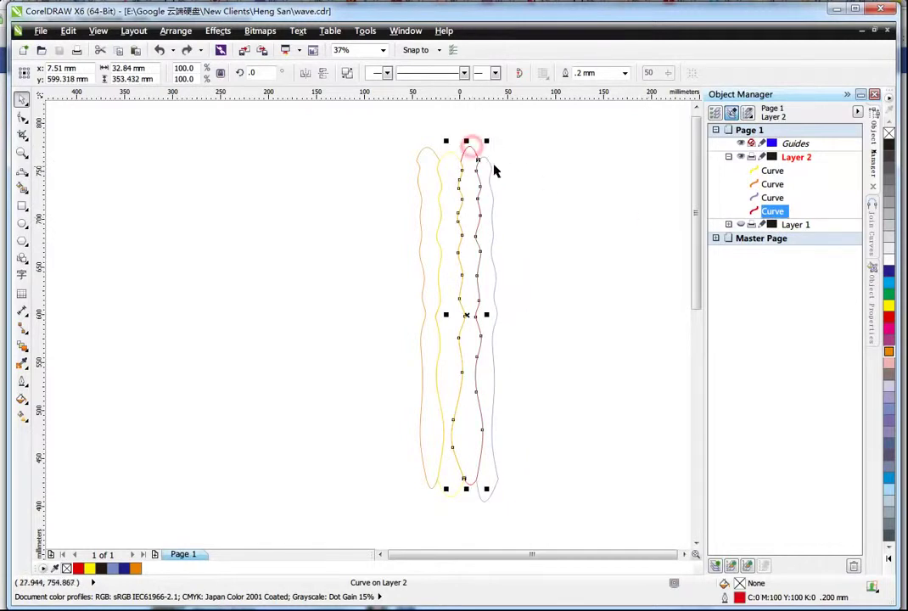
{"action": "left_click", "coordinate": [513, 162]}
{"action": "scroll", "coordinate": [486, 190], "scroll_direction": "up", "scroll_amount": 2}
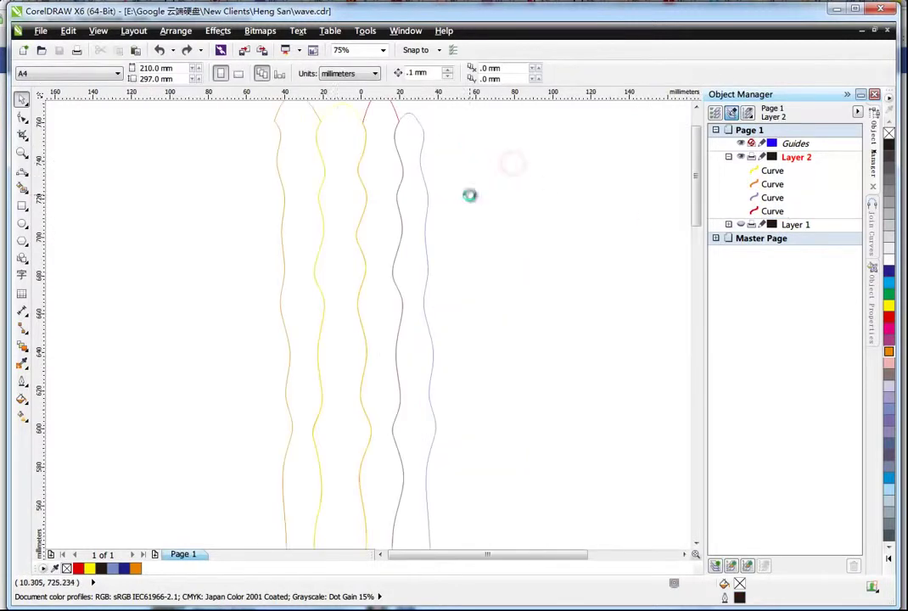
{"action": "left_click", "coordinate": [321, 108]}
{"action": "left_click", "coordinate": [315, 110], "text": "shift"}
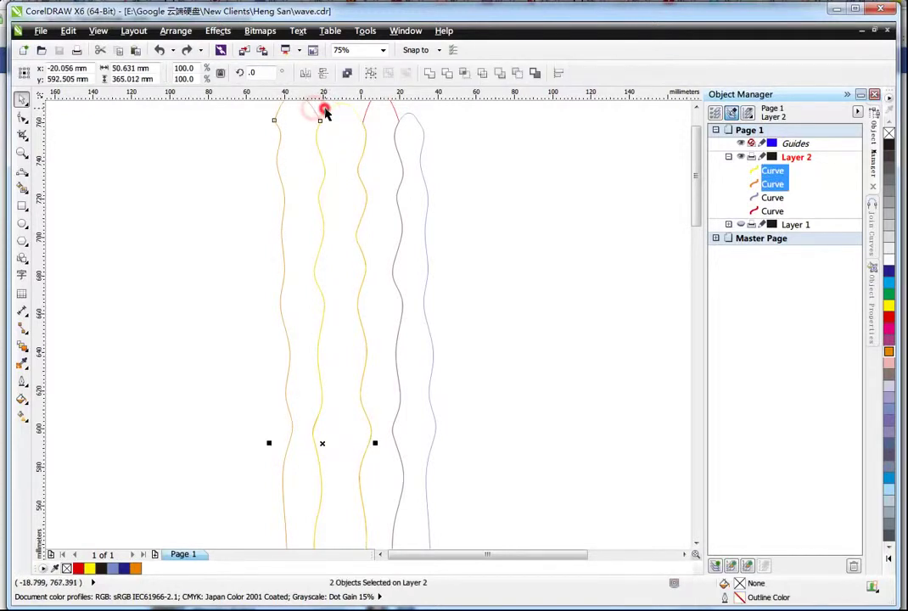
{"action": "left_click", "coordinate": [324, 113]}
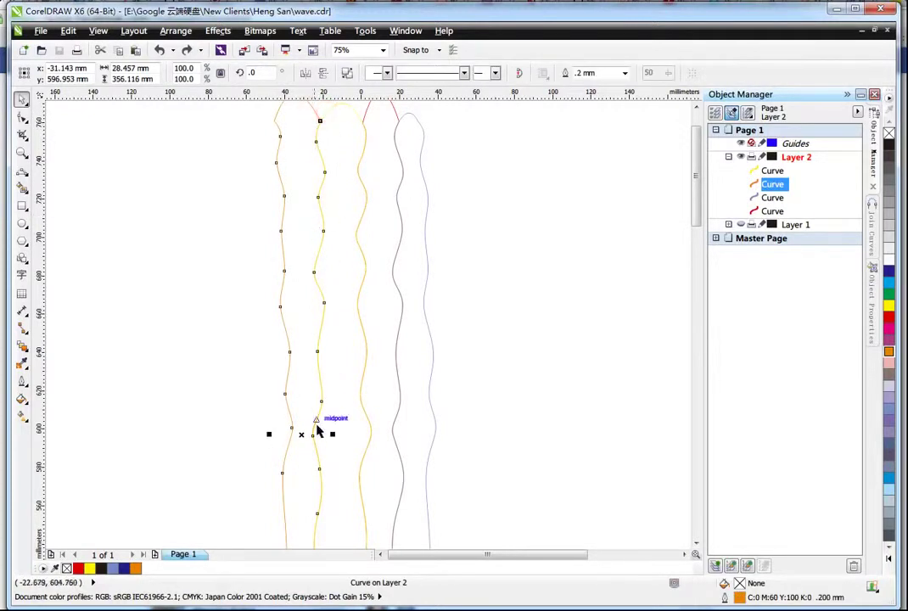
{"action": "left_click", "coordinate": [488, 320]}
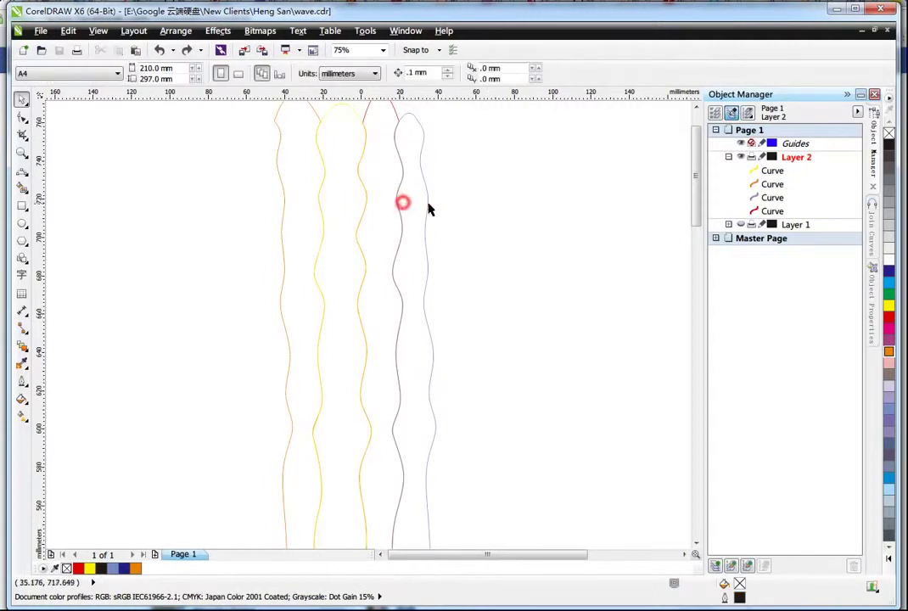
{"action": "scroll", "coordinate": [440, 199], "scroll_direction": "down", "scroll_amount": 2}
{"action": "left_click_drag", "start_coordinate": [300, 132], "coordinate": [530, 532]}
{"action": "left_click_drag", "start_coordinate": [334, 136], "coordinate": [555, 543]}
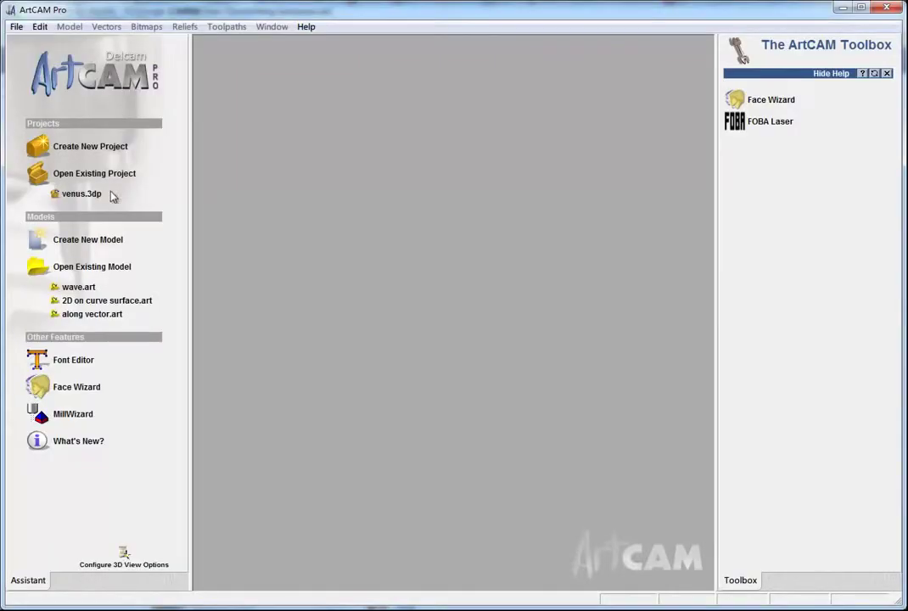
Switch to ArtCAM Pro and create a new 400 × 400 mm model
{"action": "left_click", "coordinate": [87, 240]}
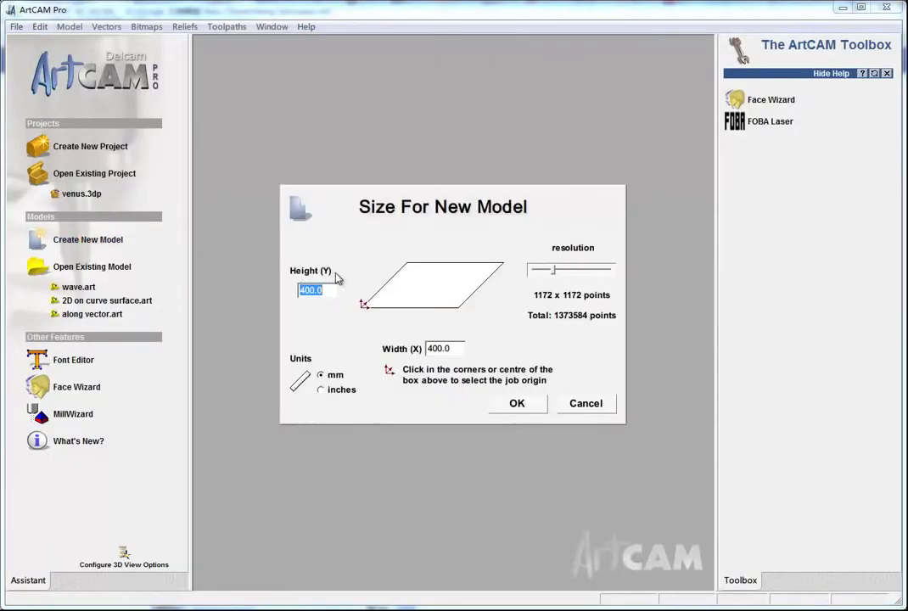
{"action": "left_click", "coordinate": [516, 404]}
{"action": "left_click", "coordinate": [545, 91]}
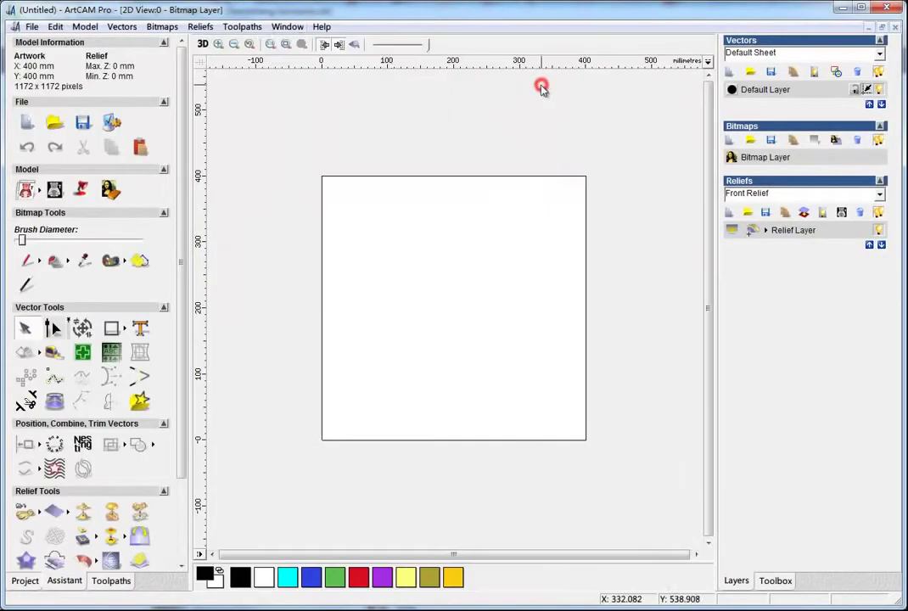
Import the vectors from wave.ai, positioning the data in the centre of the ArtCAM image
{"action": "left_click", "coordinate": [121, 27]}
{"action": "left_click", "coordinate": [173, 92]}
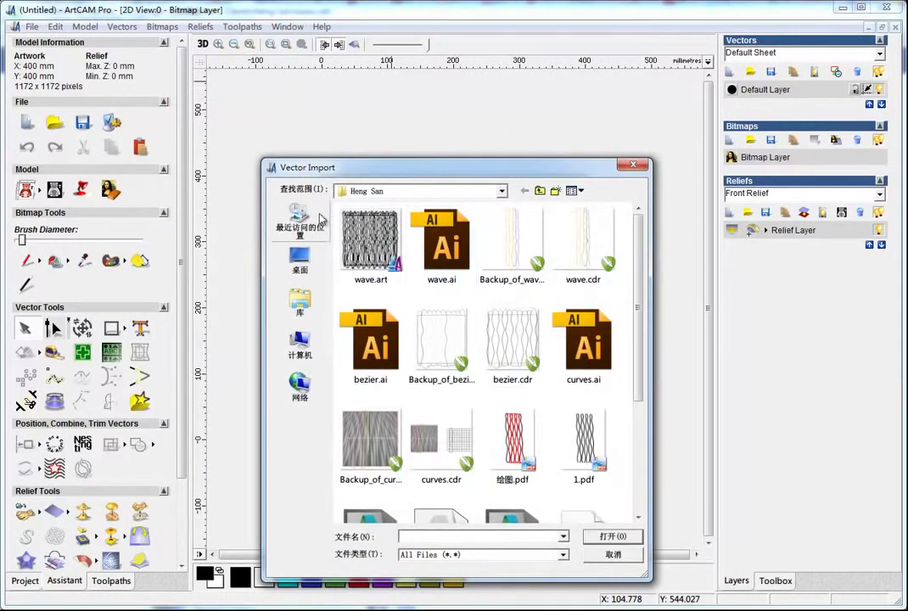
{"action": "left_click", "coordinate": [523, 235]}
{"action": "left_click", "coordinate": [393, 248]}
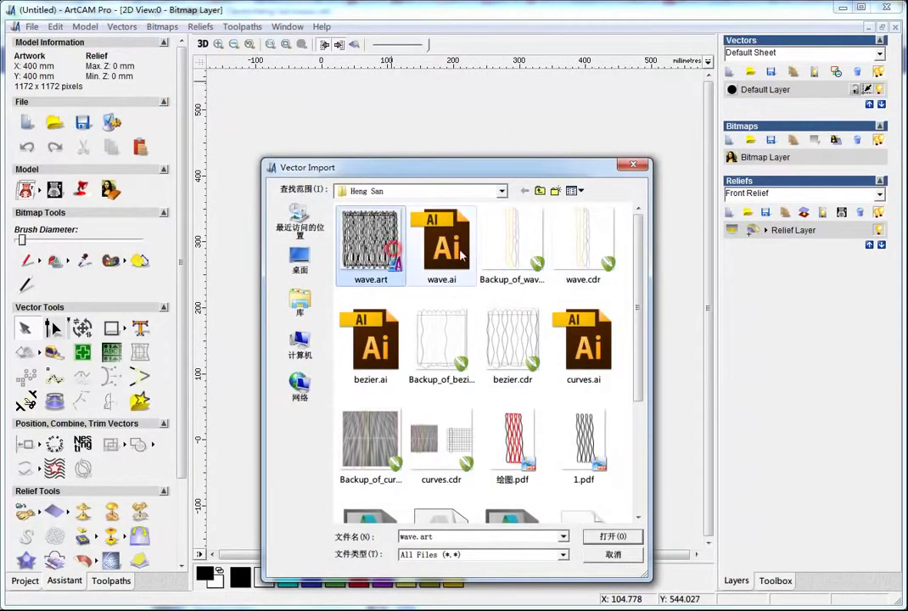
{"action": "left_click", "coordinate": [437, 246]}
{"action": "left_click", "coordinate": [624, 537]}
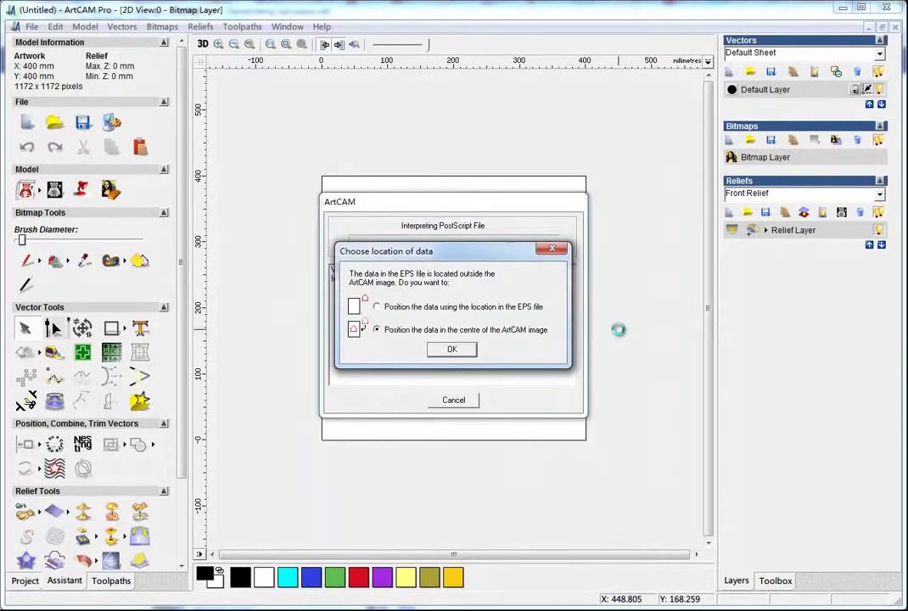
{"action": "left_click", "coordinate": [451, 349]}
{"action": "left_click", "coordinate": [450, 349]}
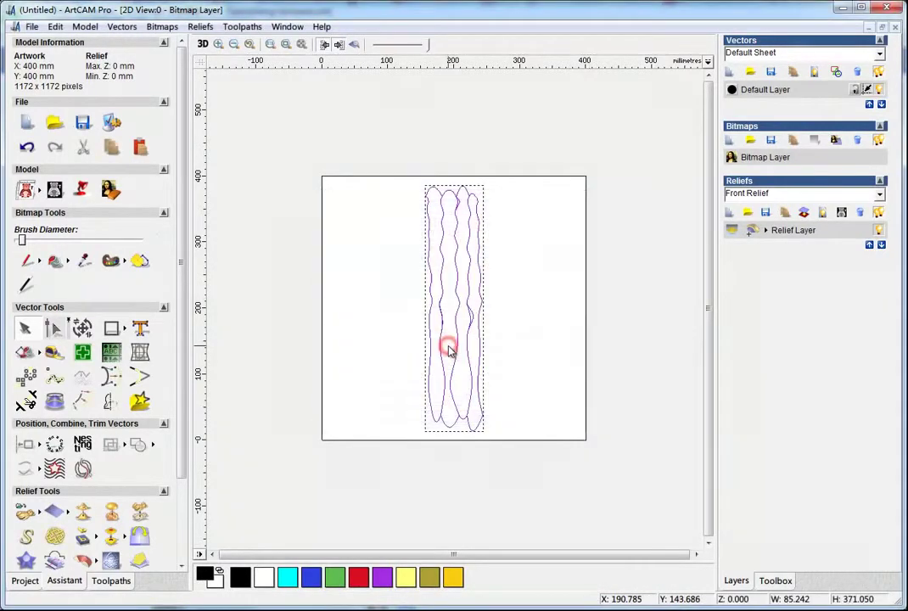
Move the imported wave vectors to the model's left edge and enlarge them to about 103 × 449 mm, overlapping its upper and lower edges
{"action": "left_click_drag", "start_coordinate": [457, 239], "coordinate": [349, 223]}
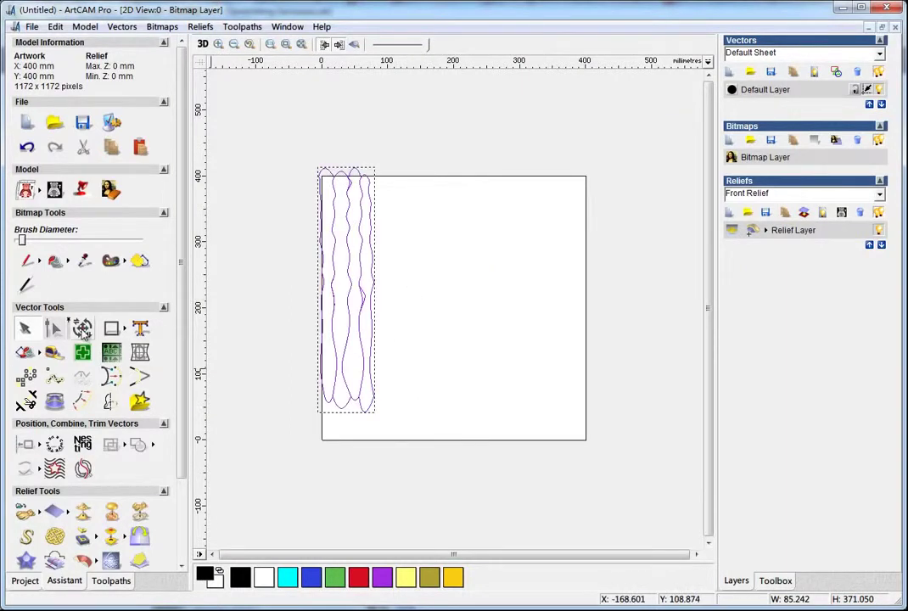
{"action": "left_click", "coordinate": [82, 329]}
{"action": "left_click_drag", "start_coordinate": [371, 412], "coordinate": [386, 459]}
{"action": "key", "text": "Left"}
{"action": "key", "text": "Left"}
{"action": "key", "text": "Left"}
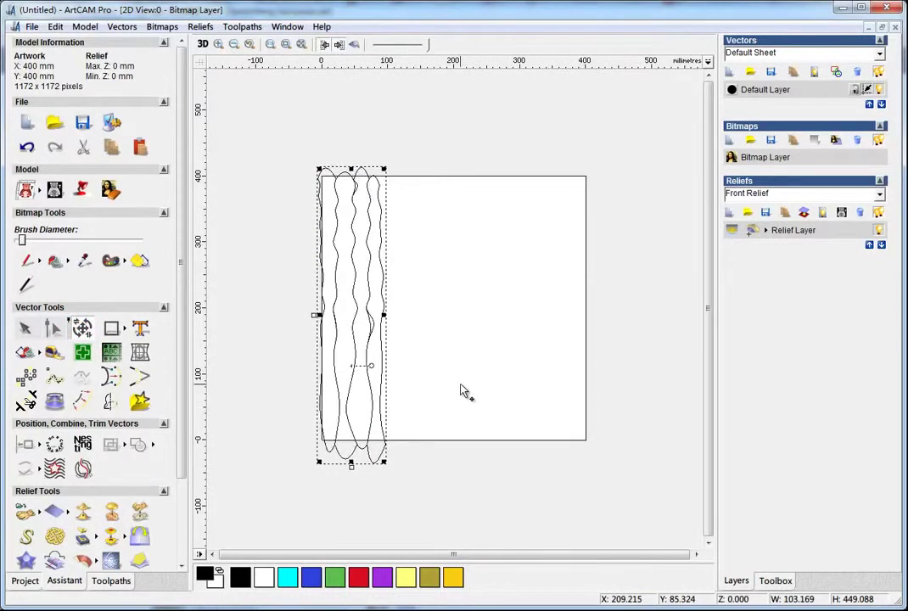
{"action": "left_click", "coordinate": [462, 389]}
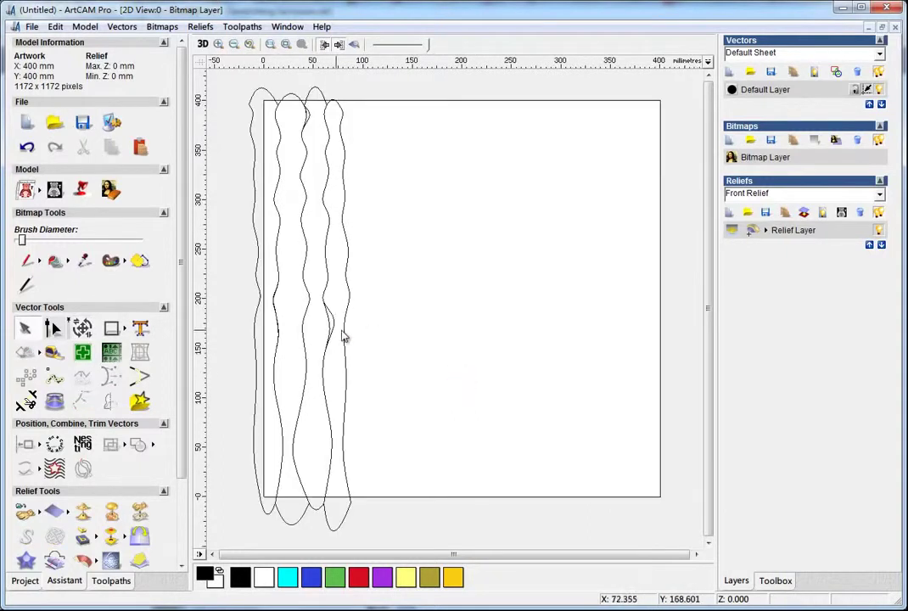
Ungroup the imported wave vectors
{"action": "left_click", "coordinate": [336, 333]}
{"action": "scroll", "coordinate": [334, 322], "scroll_direction": "up", "scroll_amount": 3}
{"action": "scroll", "coordinate": [344, 326], "scroll_direction": "down", "scroll_amount": 2}
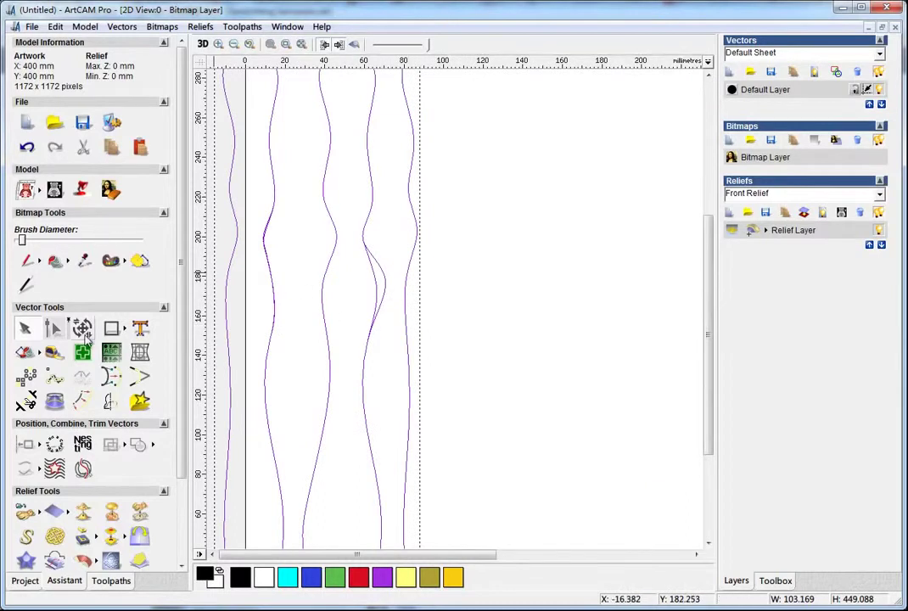
{"action": "right_click", "coordinate": [408, 268]}
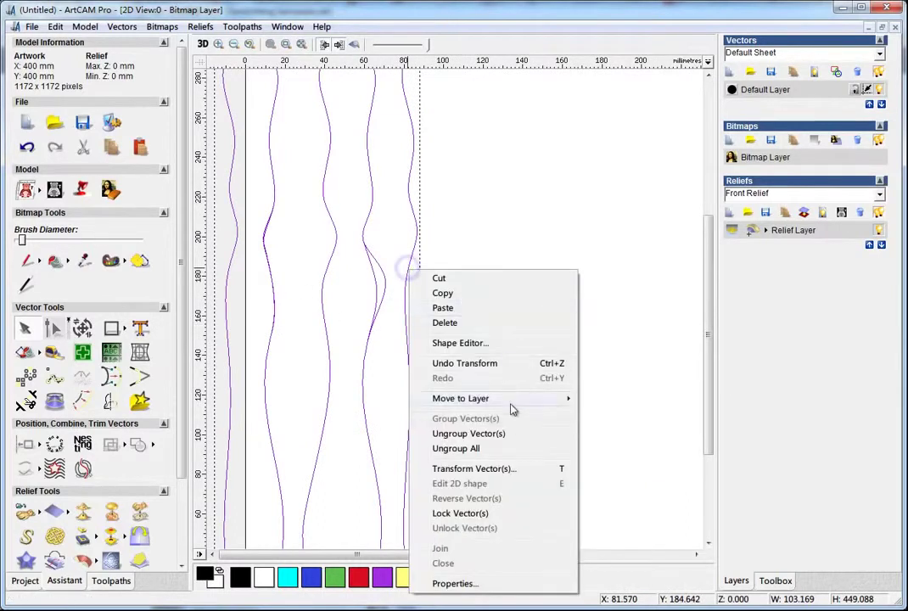
{"action": "left_click", "coordinate": [505, 434]}
{"action": "left_click", "coordinate": [478, 297]}
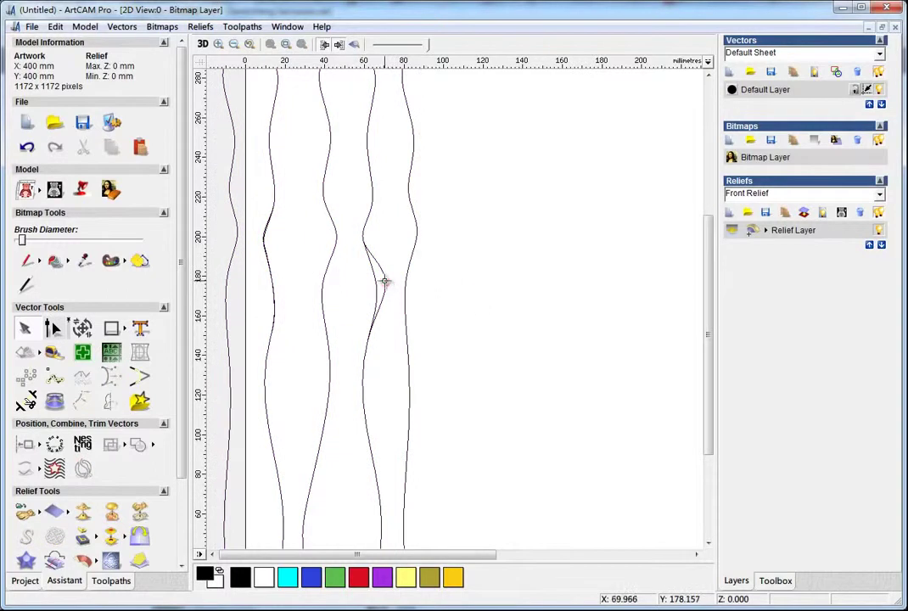
Move the node at the bulge near X 70, Y 178 mm inwards so its vector follows the adjoining wave line
{"action": "left_click", "coordinate": [384, 281]}
{"action": "left_click", "coordinate": [53, 330]}
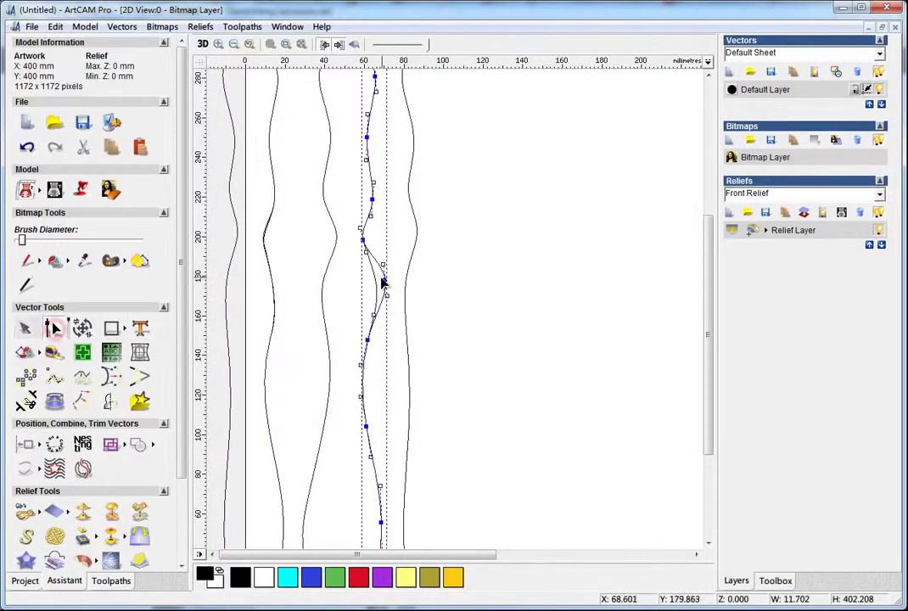
{"action": "left_click", "coordinate": [381, 280]}
{"action": "key", "text": "ctrl+z"}
{"action": "left_click", "coordinate": [428, 281]}
{"action": "left_click", "coordinate": [384, 283]}
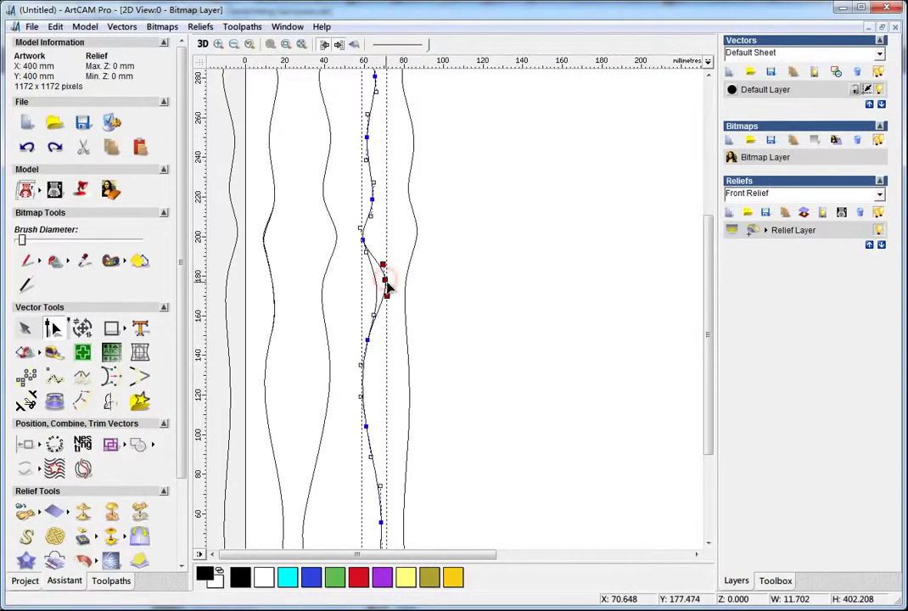
{"action": "left_click_drag", "start_coordinate": [385, 281], "coordinate": [376, 286]}
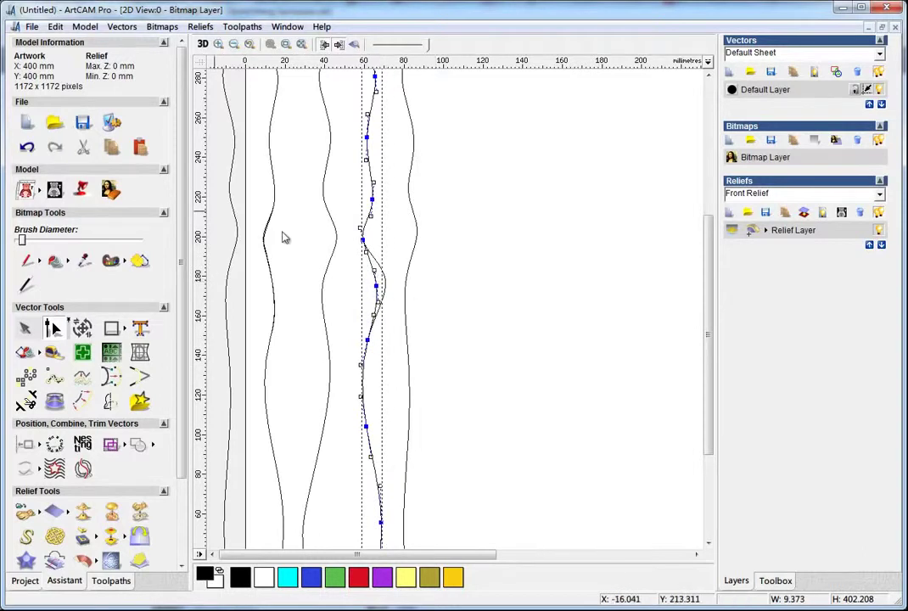
{"action": "key", "text": "n"}
Delete the remaining duplicate vector that bulges out beside the corrected wave line
{"action": "left_click", "coordinate": [484, 267]}
{"action": "left_click", "coordinate": [387, 279]}
{"action": "left_click", "coordinate": [448, 286]}
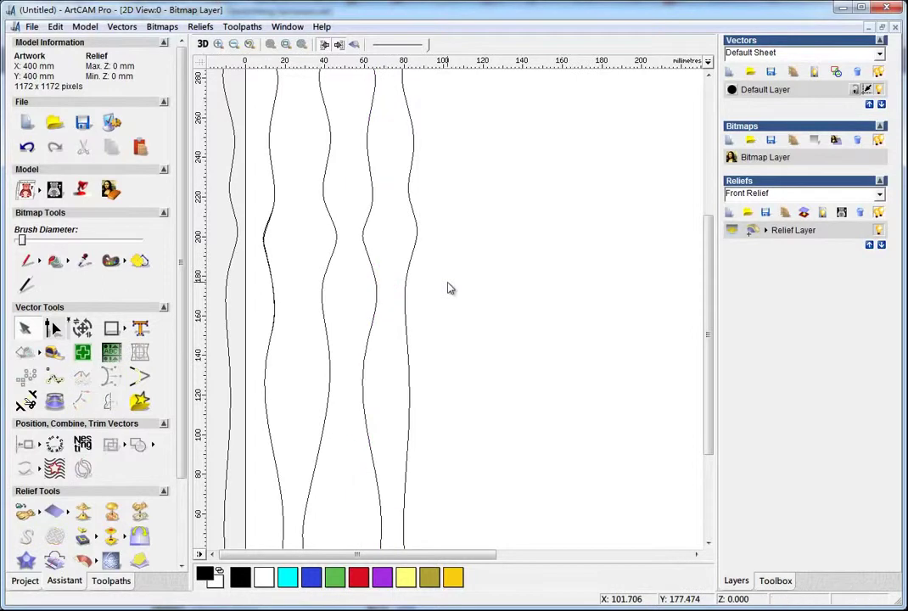
Try moving the rightmost side vector into the empty area of the model, and undo the move
{"action": "left_click", "coordinate": [405, 288]}
{"action": "left_click_drag", "start_coordinate": [405, 288], "coordinate": [434, 282]}
{"action": "left_click", "coordinate": [432, 271]}
{"action": "left_click", "coordinate": [403, 271]}
{"action": "double_click", "coordinate": [405, 271]}
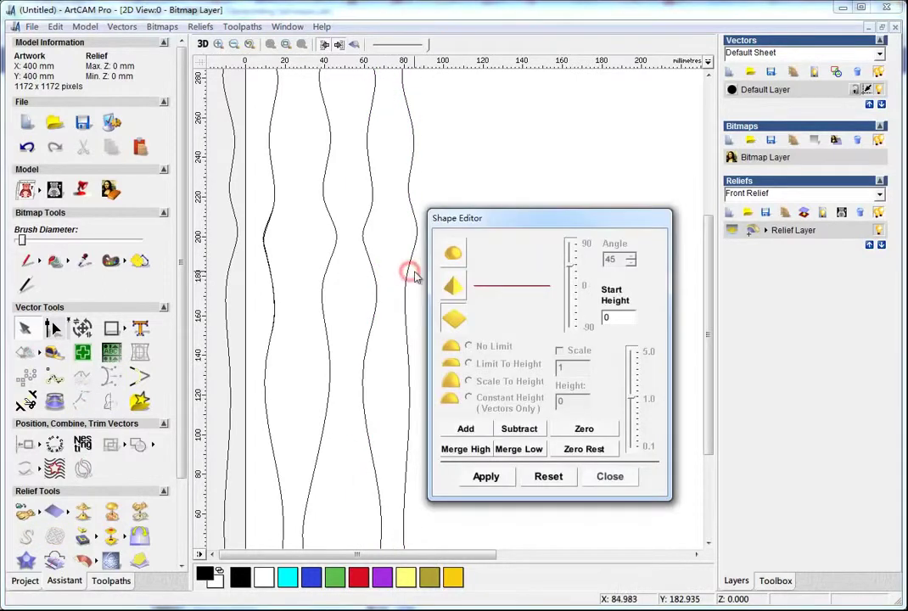
{"action": "left_click", "coordinate": [611, 474]}
{"action": "left_click_drag", "start_coordinate": [406, 278], "coordinate": [454, 275]}
{"action": "scroll", "coordinate": [526, 290], "scroll_direction": "down", "scroll_amount": 2}
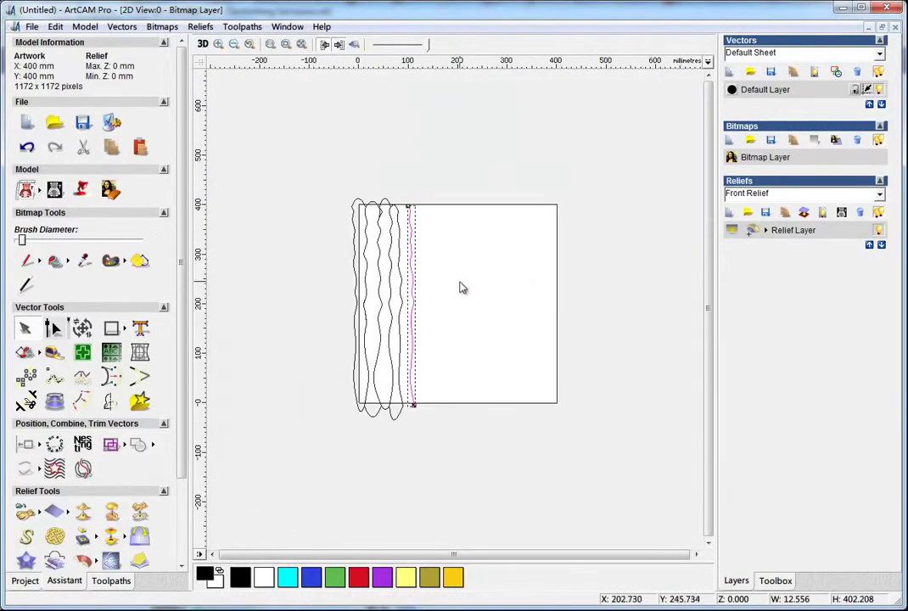
{"action": "scroll", "coordinate": [437, 281], "scroll_direction": "up", "scroll_amount": 2}
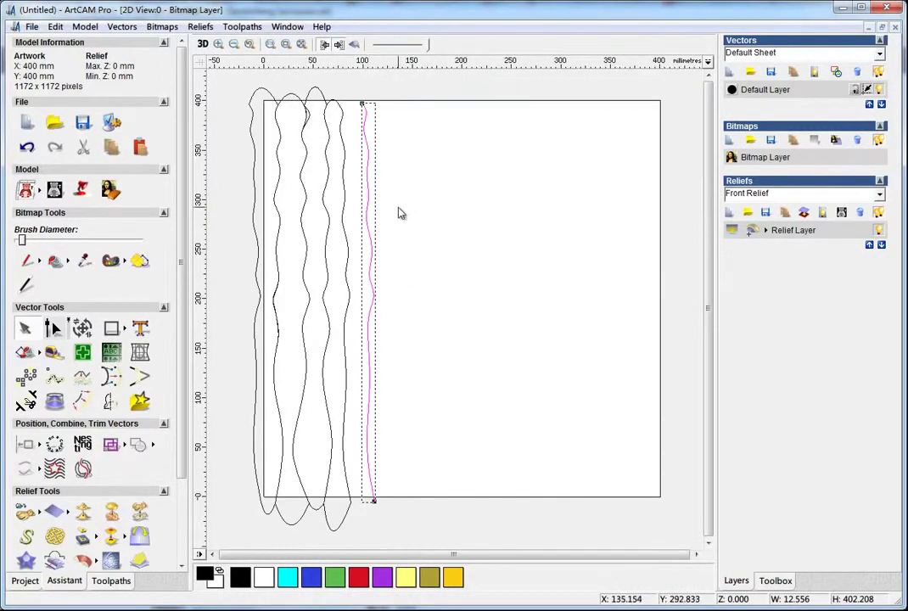
{"action": "key", "text": "ctrl+z"}
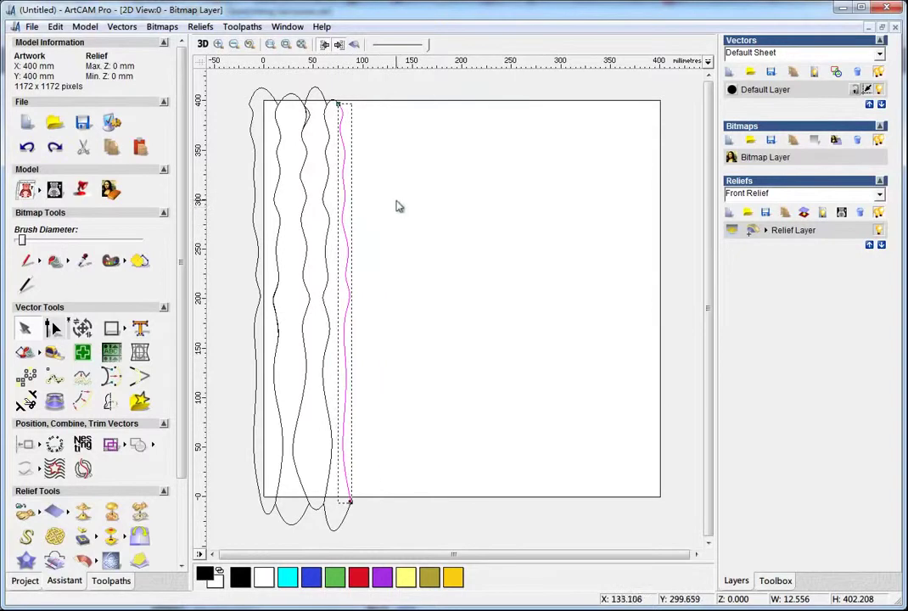
Try separating the rightmost side vector from its shape, check the end arcs as individual pieces, and undo the separation
{"action": "left_click", "coordinate": [359, 142]}
{"action": "left_click", "coordinate": [343, 137]}
{"action": "left_click_drag", "start_coordinate": [340, 136], "coordinate": [371, 139]}
{"action": "left_click", "coordinate": [335, 101]}
{"action": "left_click", "coordinate": [324, 116]}
{"action": "left_click", "coordinate": [328, 520]}
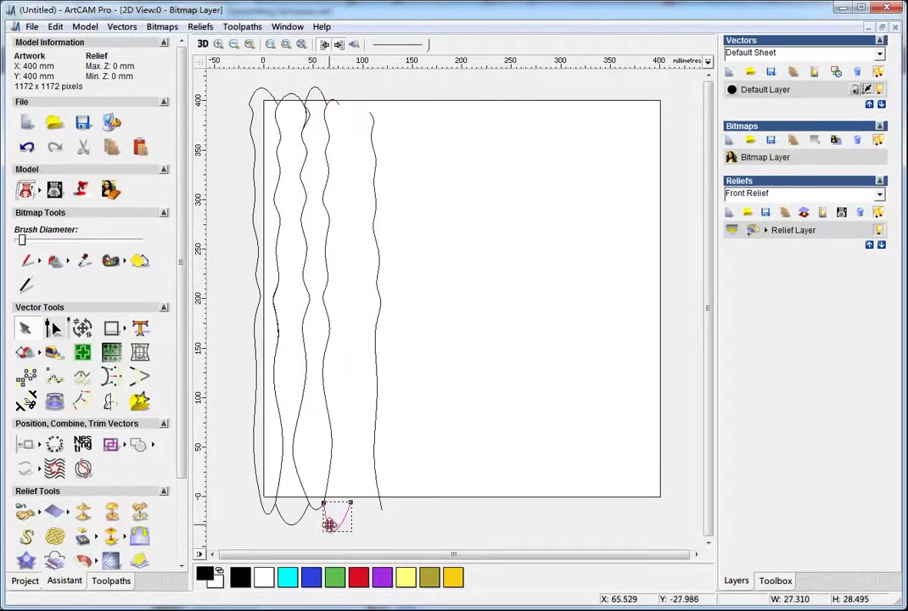
{"action": "key", "text": "ctrl+z"}
Join the side vectors and end arcs of the rightmost wave shape with coincident points at a tolerance of 0.01
{"action": "left_click", "coordinate": [350, 112]}
{"action": "left_click", "coordinate": [360, 94]}
{"action": "left_click", "coordinate": [332, 100]}
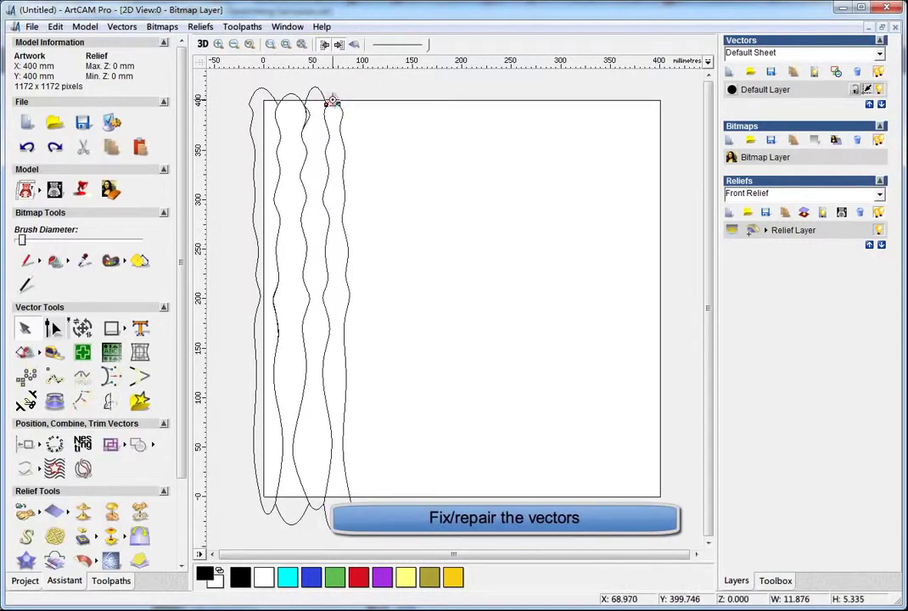
{"action": "left_click", "coordinate": [325, 124]}
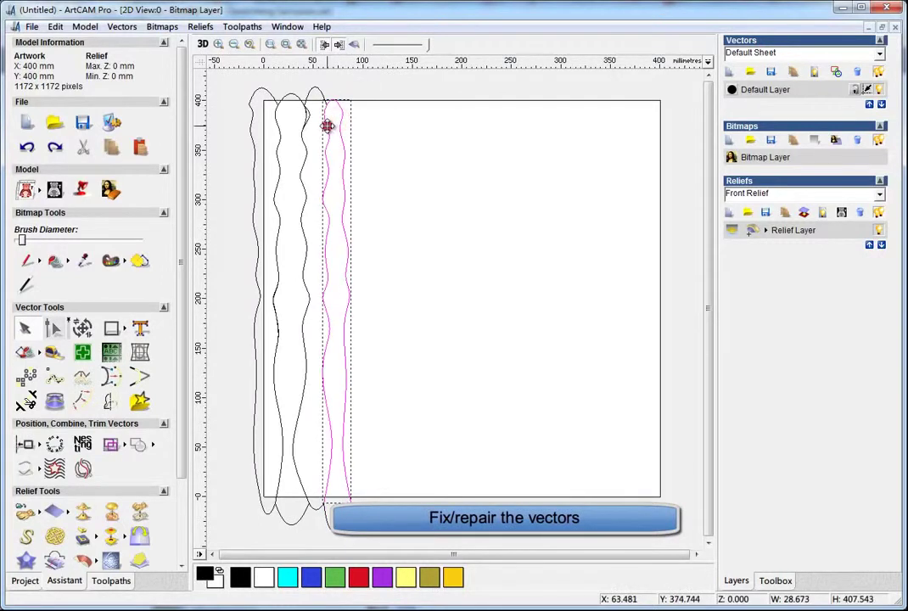
{"action": "left_click", "coordinate": [342, 518], "text": "shift"}
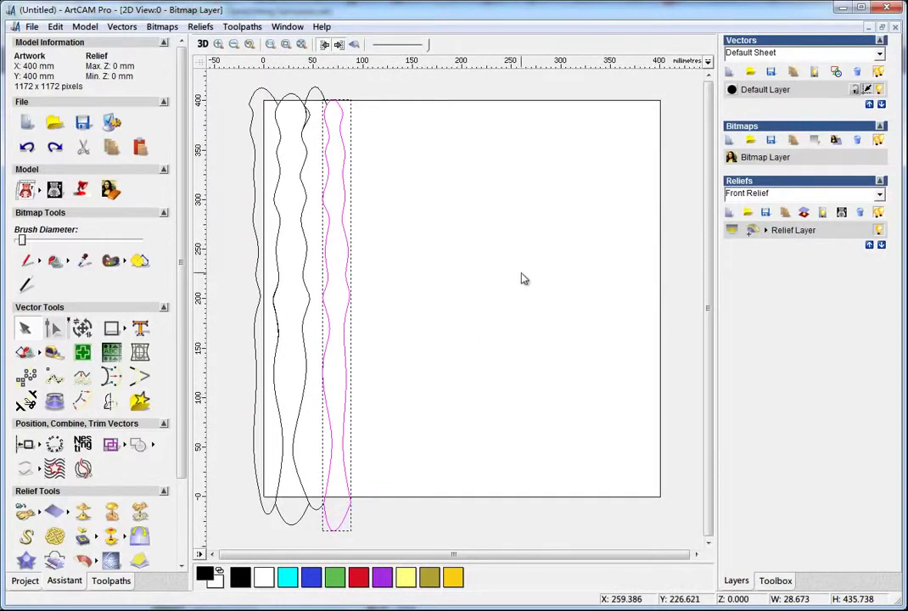
{"action": "left_click", "coordinate": [122, 26]}
{"action": "mouse_move", "coordinate": [270, 172]}
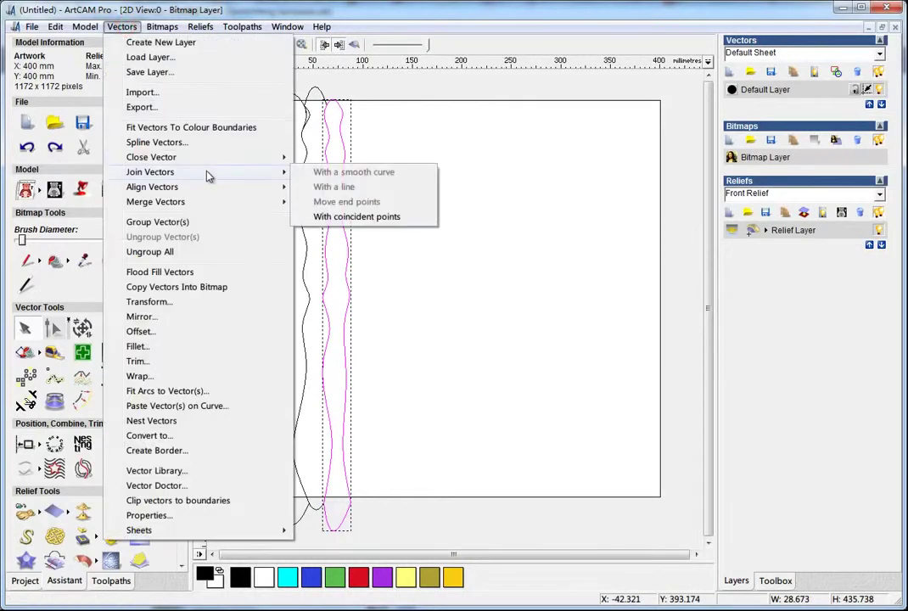
{"action": "left_click", "coordinate": [341, 217]}
{"action": "left_click", "coordinate": [161, 314]}
{"action": "left_click", "coordinate": [345, 269]}
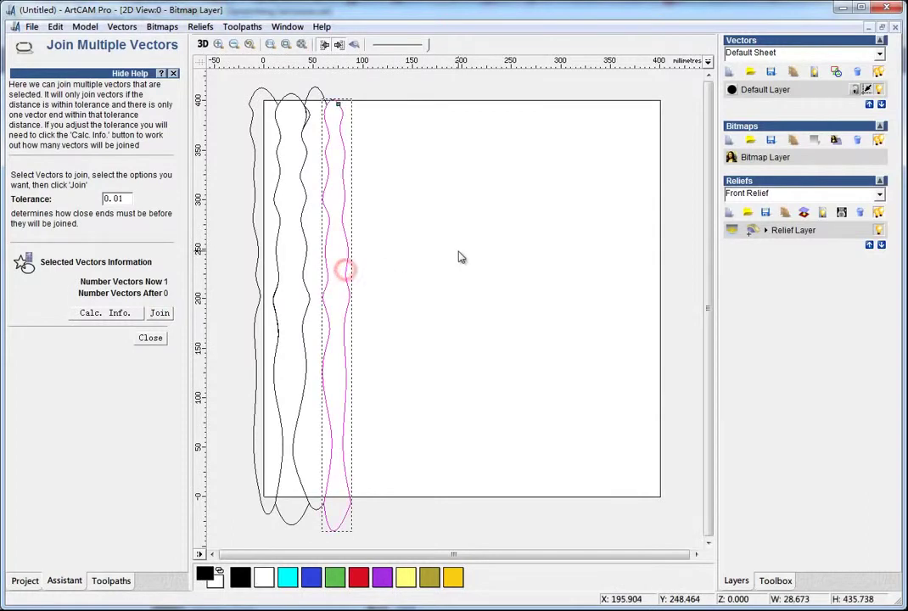
Move the joined rightmost shape onto a new vector layer named Vector
{"action": "key", "text": "ctrl+z"}
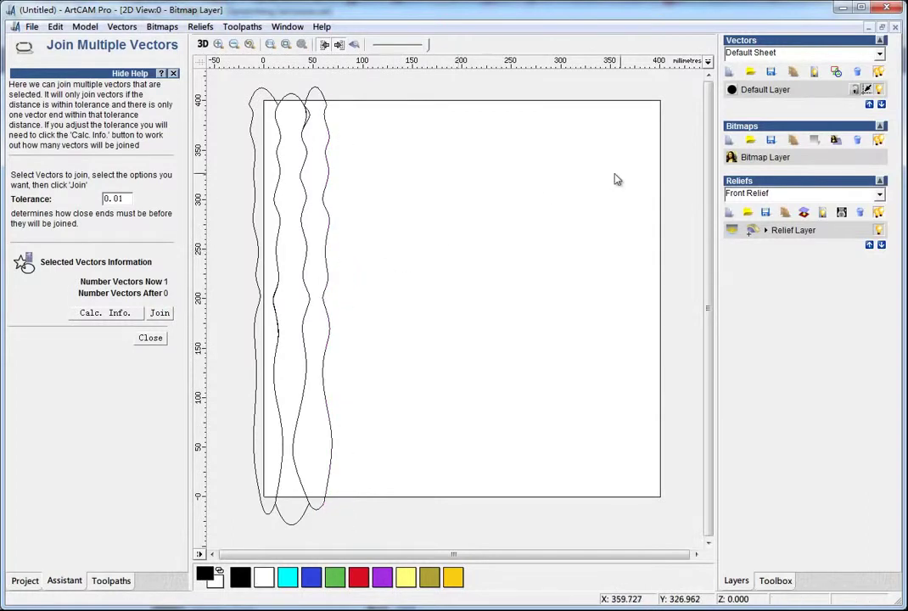
{"action": "left_click", "coordinate": [730, 73]}
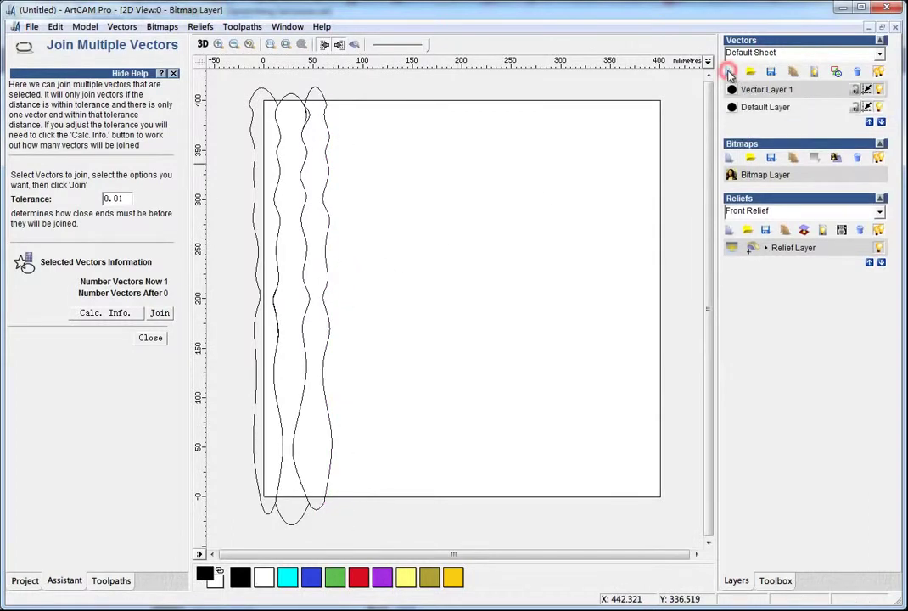
{"action": "double_click", "coordinate": [774, 90]}
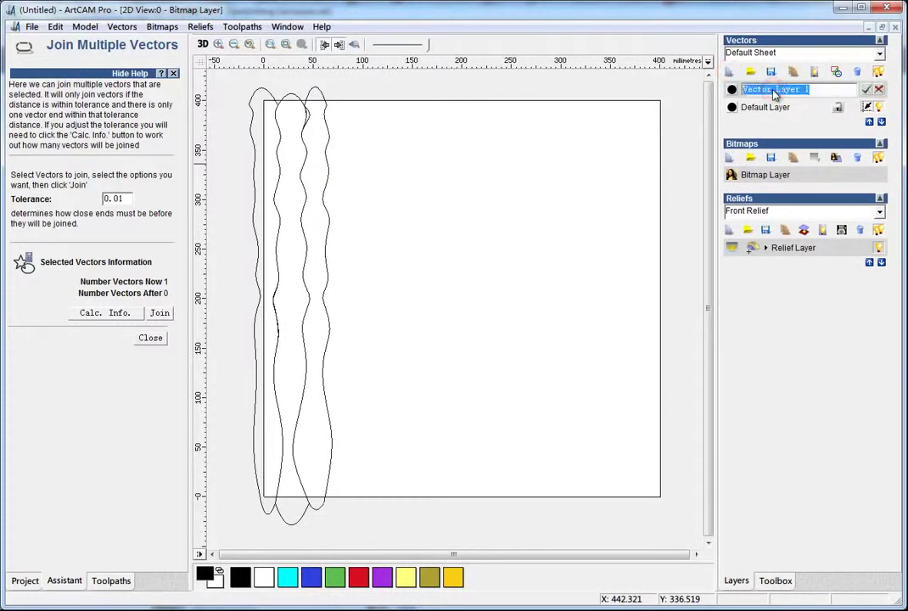
{"action": "type", "text": "Vector"}
{"action": "key", "text": "Return"}
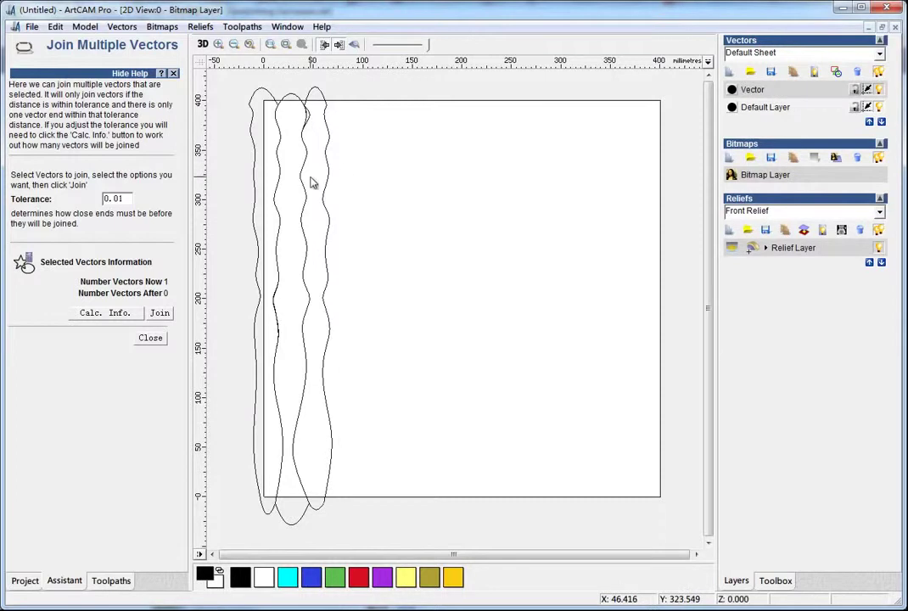
{"action": "key", "text": "ctrl+v"}
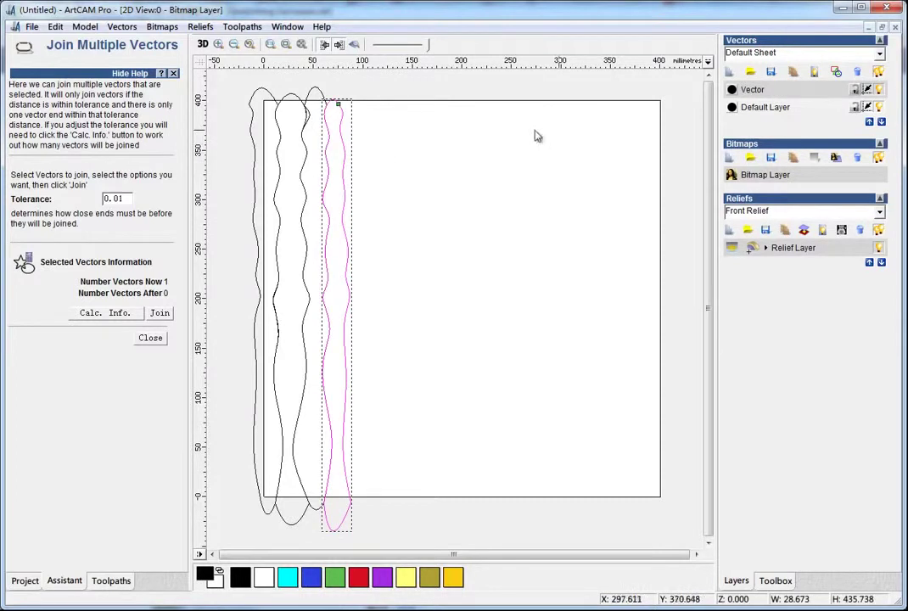
Hide the Vector layer and delete the duplicate line that bulges out near X 45, Y 386 mm on the Default Layer
{"action": "left_click", "coordinate": [879, 89]}
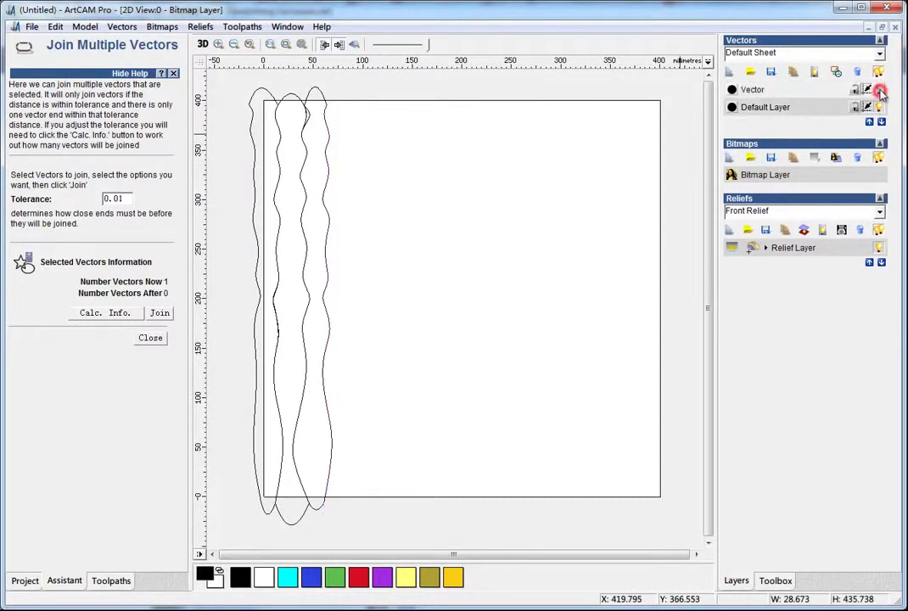
{"action": "left_click_drag", "start_coordinate": [300, 88], "coordinate": [321, 106]}
{"action": "left_click", "coordinate": [326, 124]}
{"action": "left_click", "coordinate": [348, 116]}
{"action": "scroll", "coordinate": [310, 121], "scroll_direction": "up", "scroll_amount": 1}
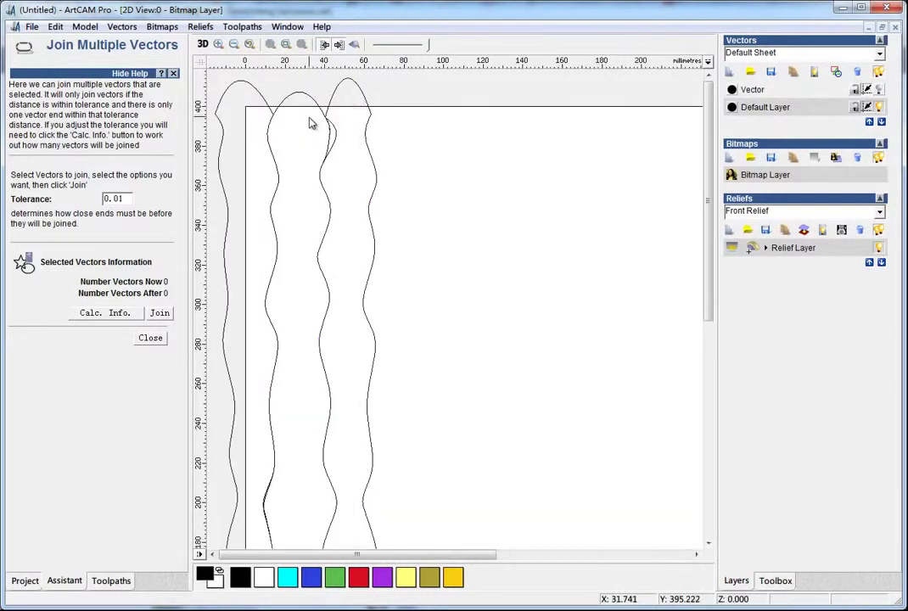
{"action": "scroll", "coordinate": [320, 135], "scroll_direction": "up", "scroll_amount": 1}
{"action": "left_click", "coordinate": [461, 200]}
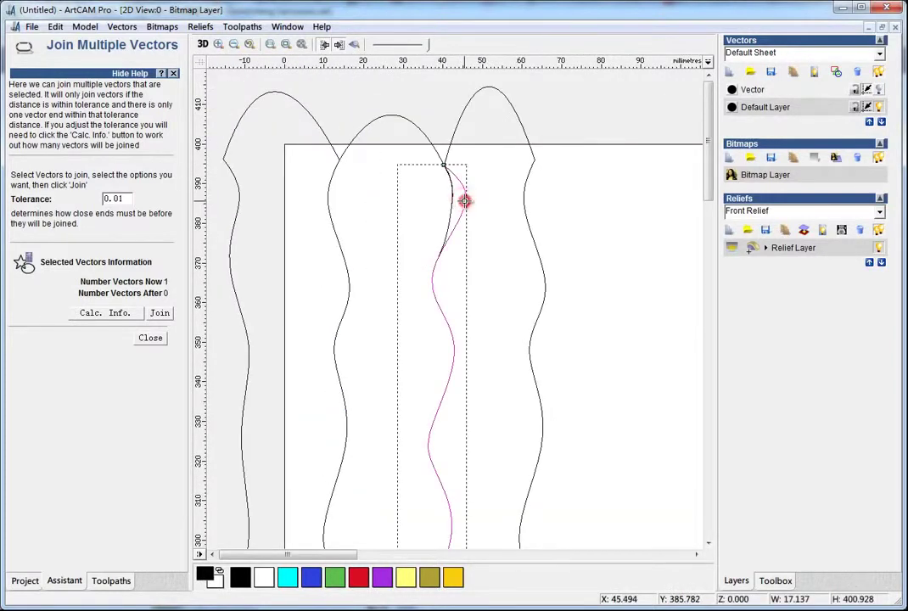
Join the two side vectors and the end arcs of the third wave shape from the left
{"action": "left_click", "coordinate": [447, 160]}
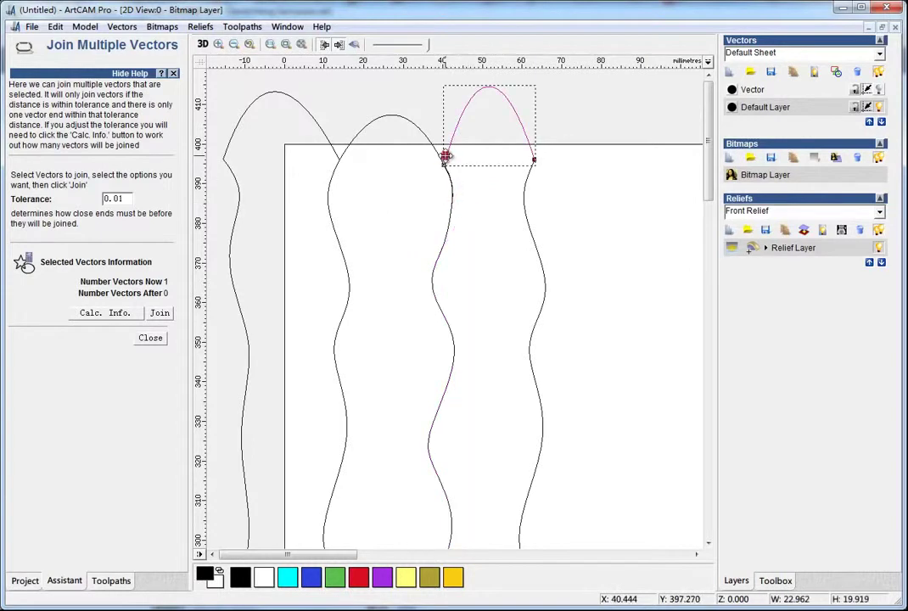
{"action": "left_click", "coordinate": [454, 196], "text": "shift"}
{"action": "left_click", "coordinate": [541, 260], "text": "shift"}
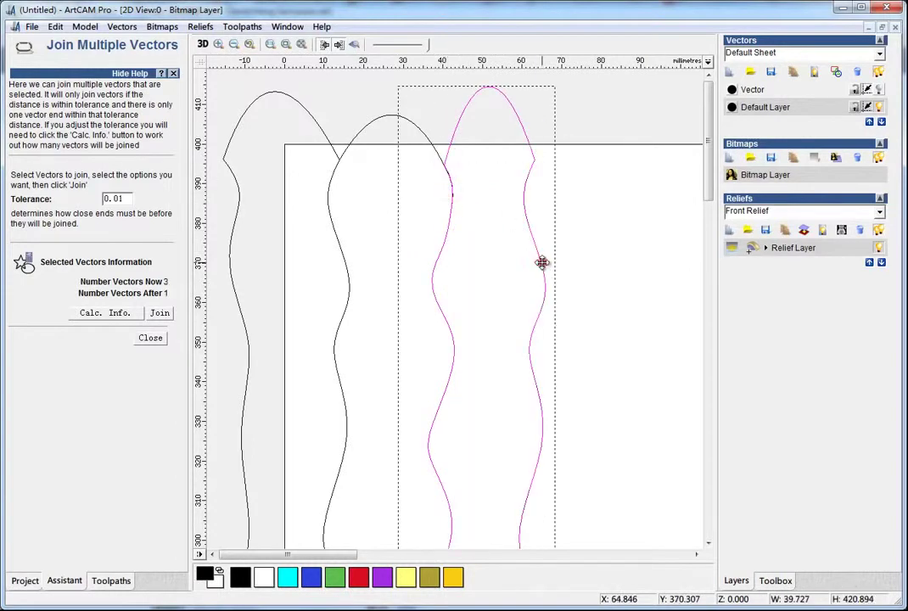
{"action": "scroll", "coordinate": [543, 266], "scroll_direction": "down", "scroll_amount": 2}
{"action": "left_click", "coordinate": [319, 508], "text": "shift"}
{"action": "left_click", "coordinate": [158, 313]}
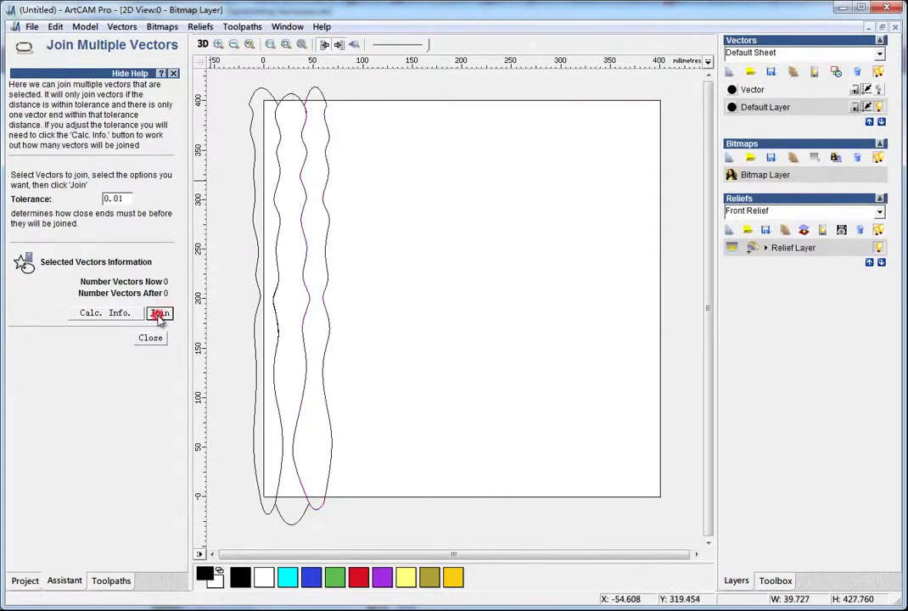
Put the joined third wave shape on the Vector layer in its original position, with that layer shown
{"action": "left_click", "coordinate": [329, 222]}
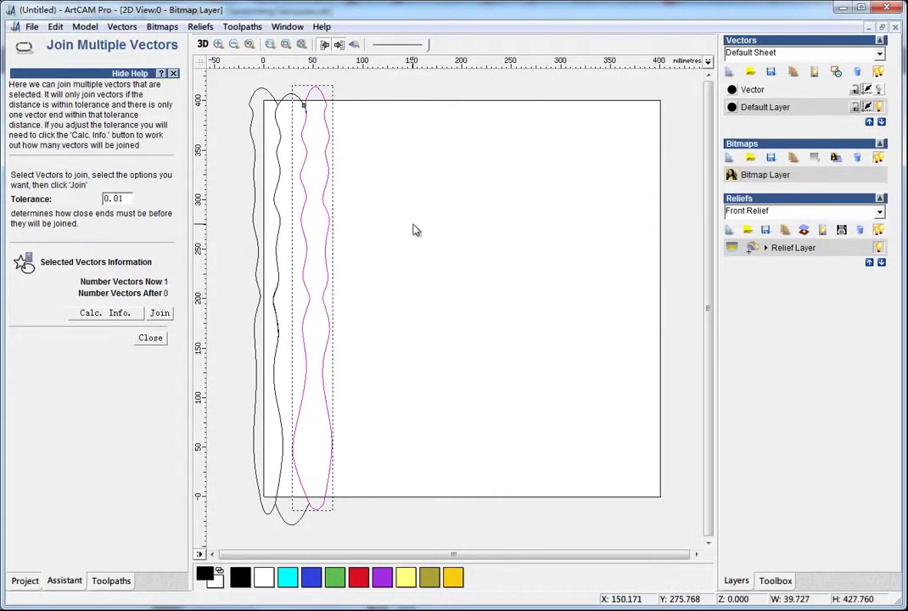
{"action": "left_click", "coordinate": [471, 220]}
{"action": "left_click", "coordinate": [797, 89]}
{"action": "left_click", "coordinate": [879, 89]}
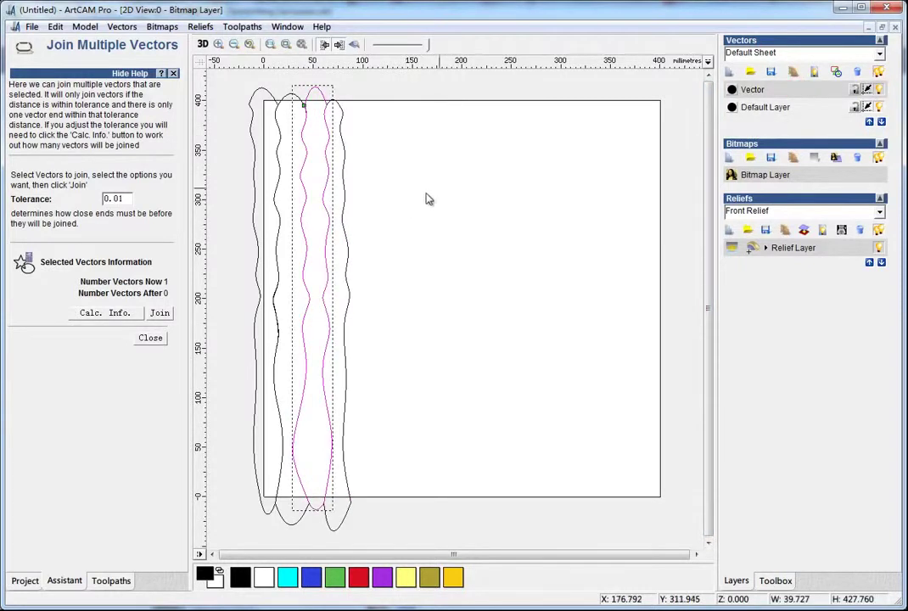
Hide the Vector layer and join the side vectors and end arcs of the second wave shape from the left
{"action": "left_click", "coordinate": [879, 90]}
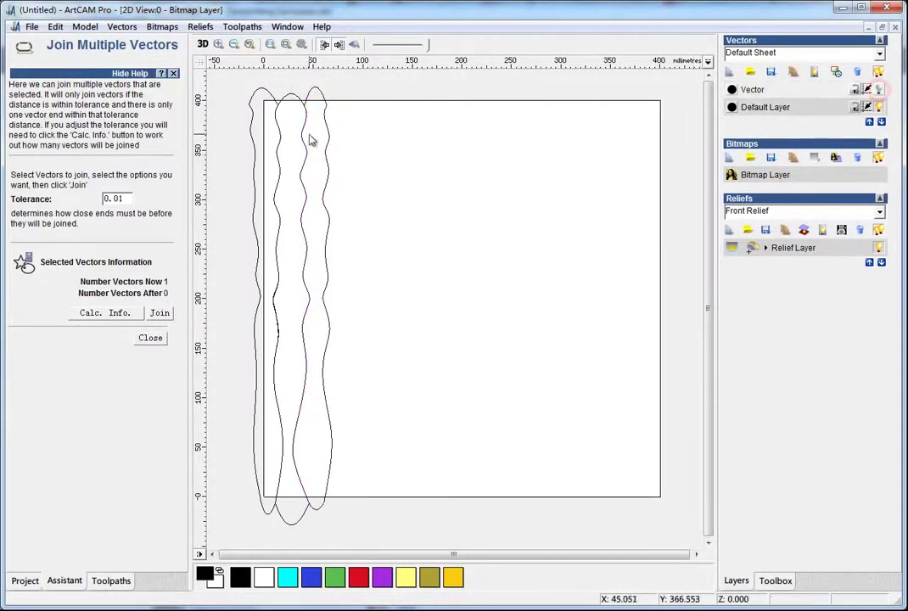
{"action": "left_click", "coordinate": [294, 97]}
{"action": "left_click", "coordinate": [304, 125], "text": "shift"}
{"action": "left_click", "coordinate": [276, 154], "text": "shift"}
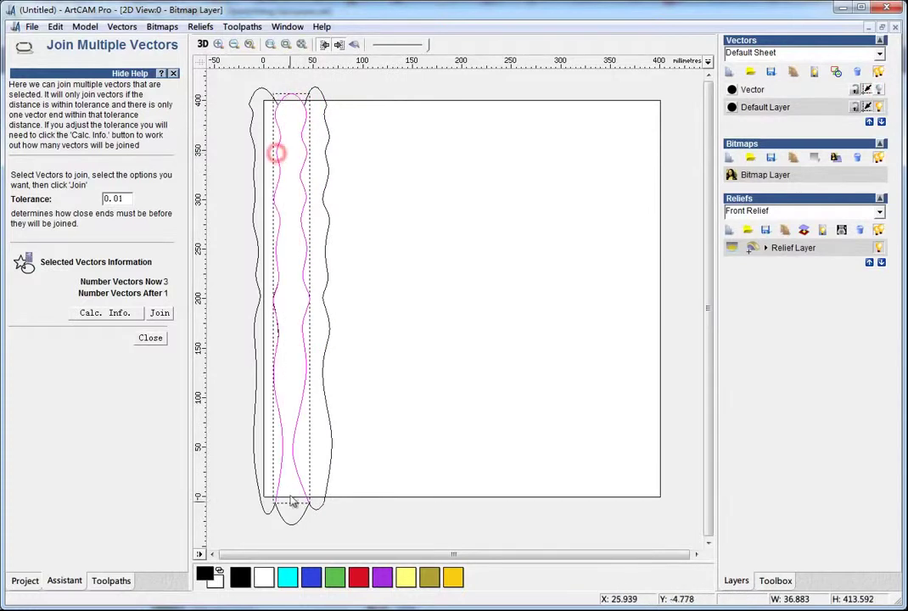
{"action": "left_click", "coordinate": [292, 522], "text": "shift"}
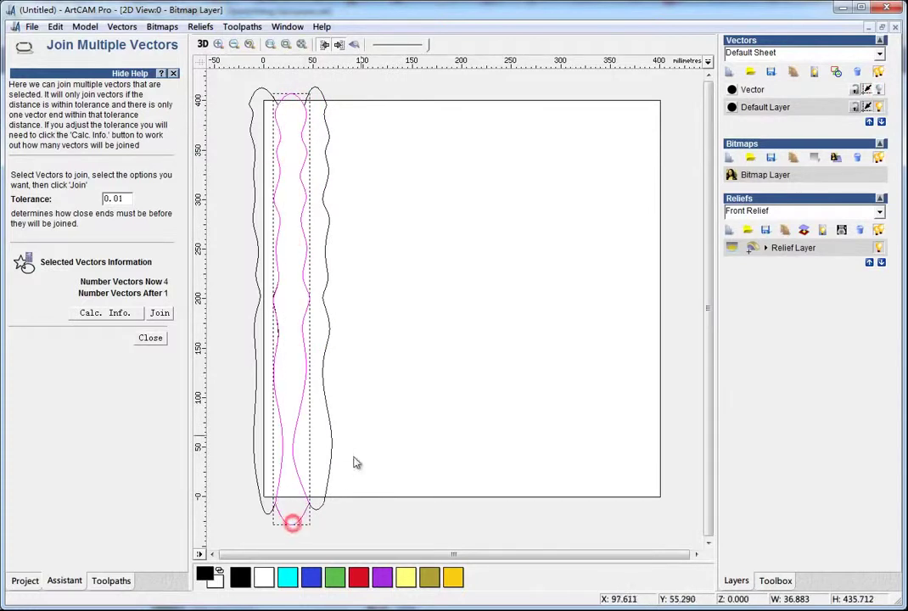
{"action": "left_click", "coordinate": [158, 313]}
Move the joined second wave shape onto the Vector layer, with that layer shown
{"action": "left_click", "coordinate": [285, 95]}
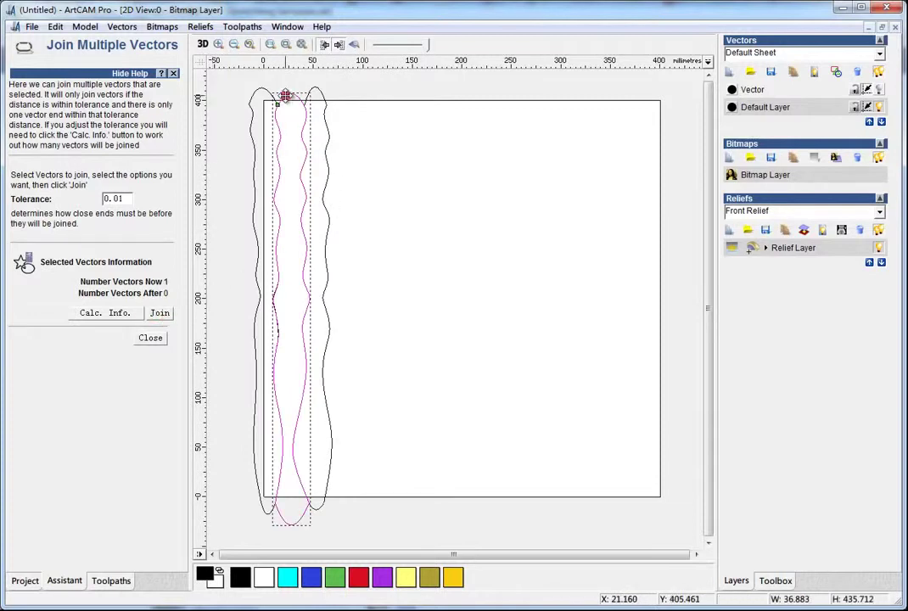
{"action": "left_click", "coordinate": [337, 114]}
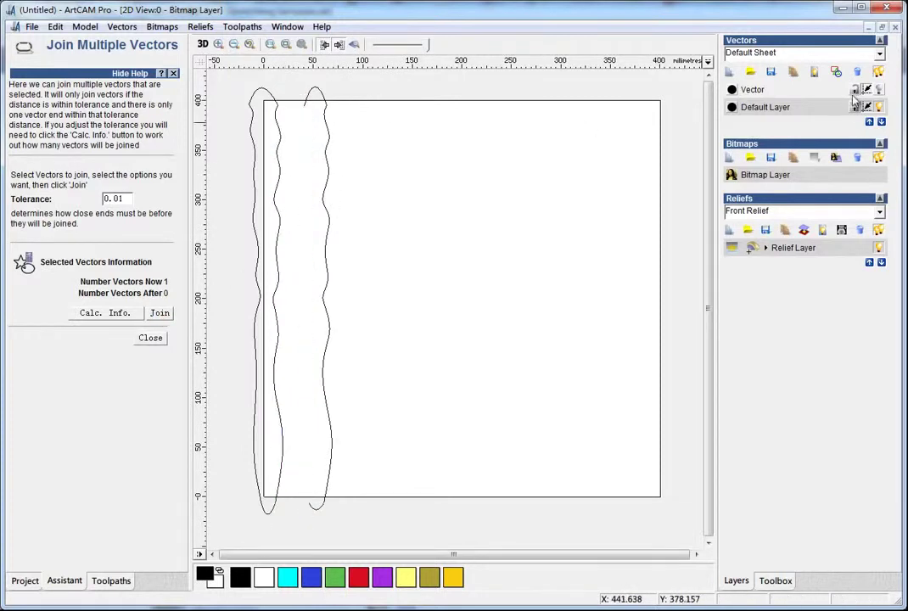
{"action": "left_click", "coordinate": [879, 89]}
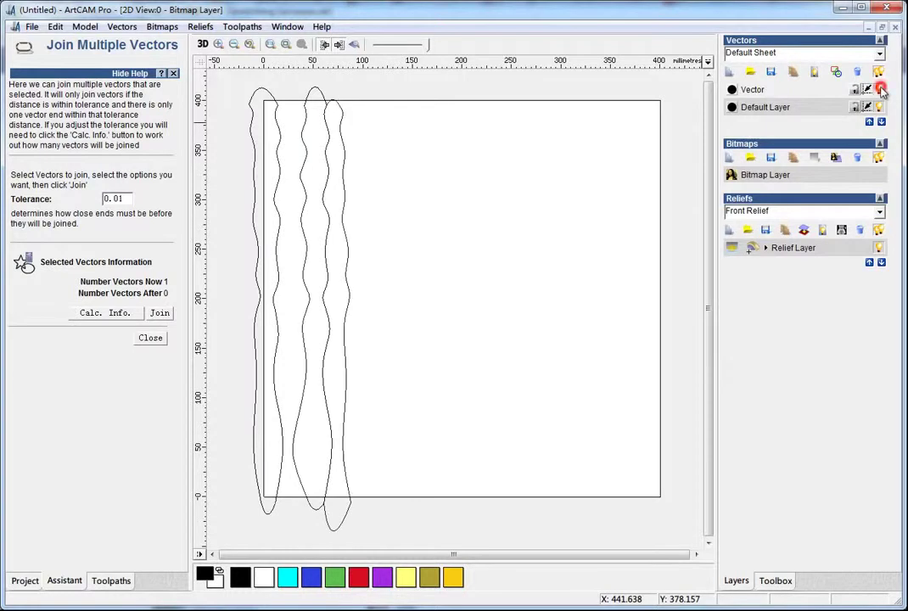
{"action": "left_click", "coordinate": [820, 89]}
{"action": "left_click", "coordinate": [348, 251]}
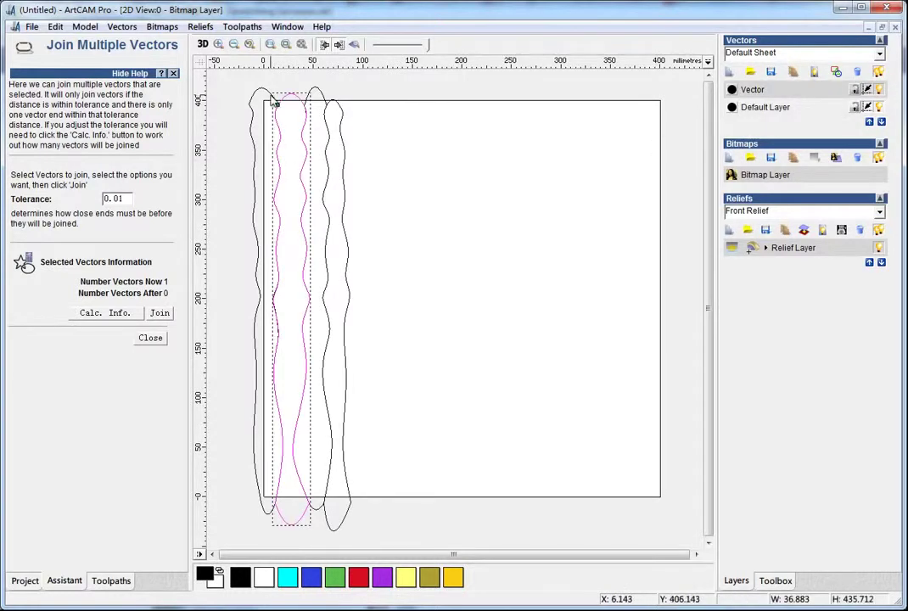
Hide the Vector layer and join the side vectors and end arcs of the leftmost wave shape
{"action": "left_click", "coordinate": [879, 89]}
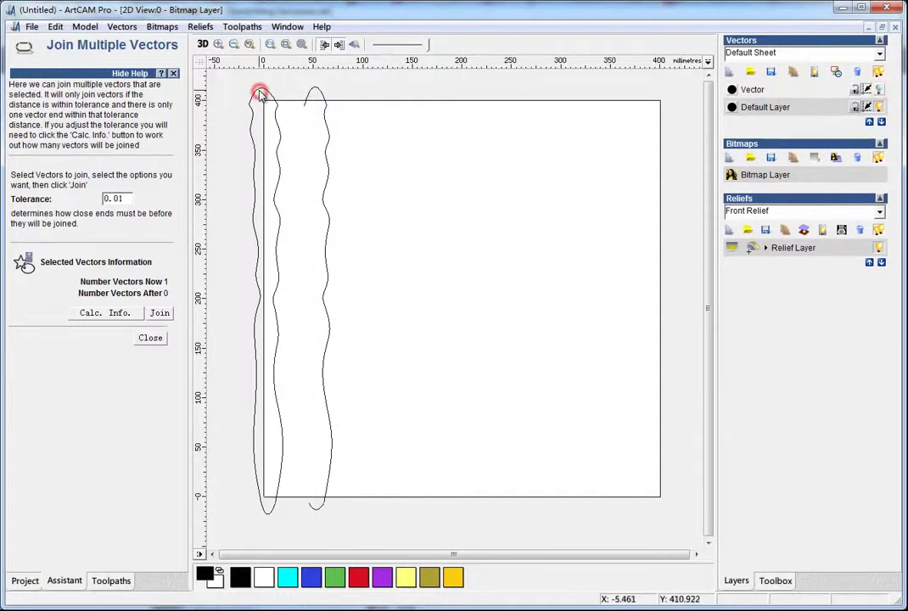
{"action": "left_click", "coordinate": [273, 116], "text": "shift"}
{"action": "left_click", "coordinate": [249, 132], "text": "shift"}
{"action": "left_click", "coordinate": [265, 513], "text": "shift"}
{"action": "left_click", "coordinate": [158, 312]}
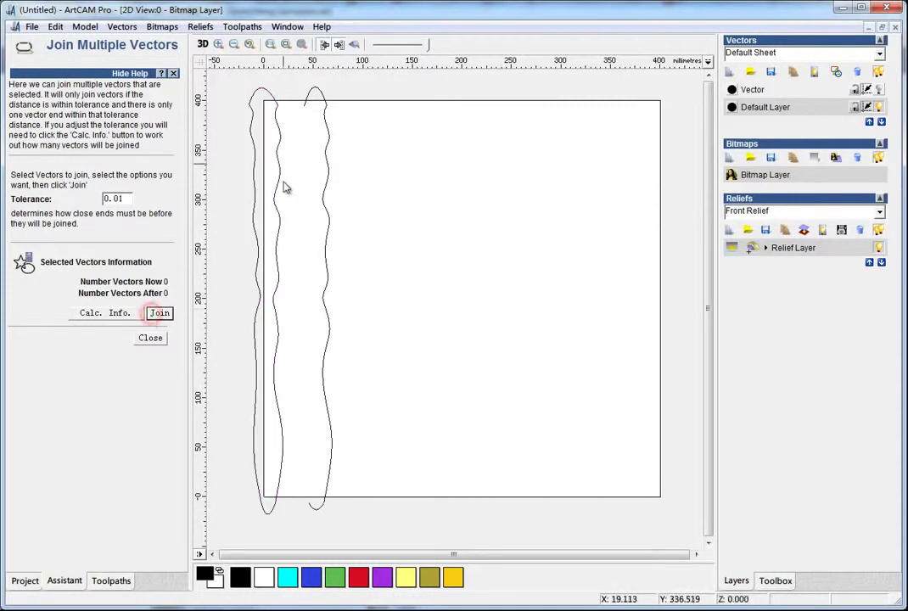
Move the joined leftmost wave shape onto the Vector layer, hide the Default Layer and close the Join Multiple Vectors tool
{"action": "left_click", "coordinate": [263, 91]}
{"action": "key", "text": "Delete"}
{"action": "left_click", "coordinate": [879, 90]}
{"action": "left_click", "coordinate": [787, 89]}
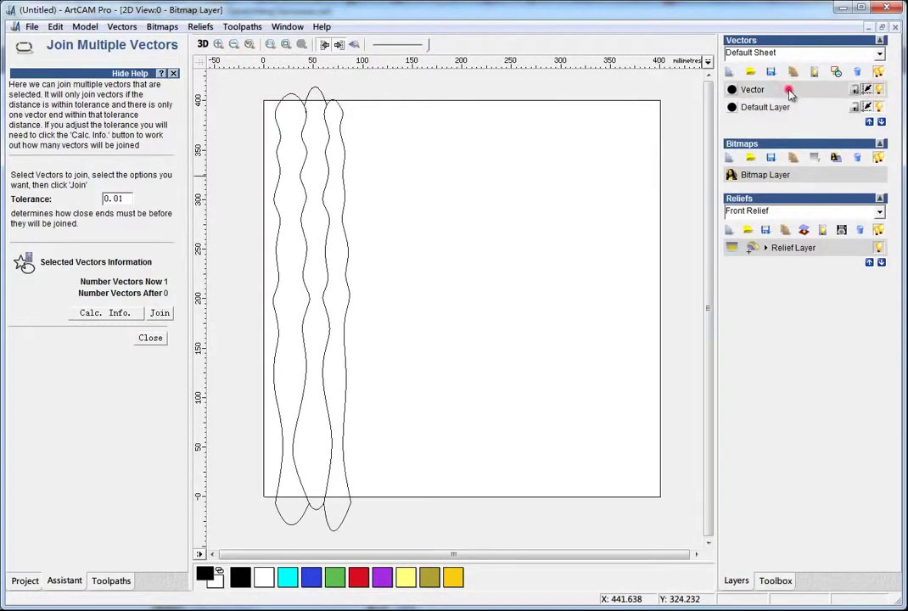
{"action": "left_click", "coordinate": [880, 108]}
{"action": "left_click", "coordinate": [460, 151]}
{"action": "left_click", "coordinate": [254, 94]}
{"action": "left_click", "coordinate": [150, 338]}
{"action": "left_click", "coordinate": [440, 225]}
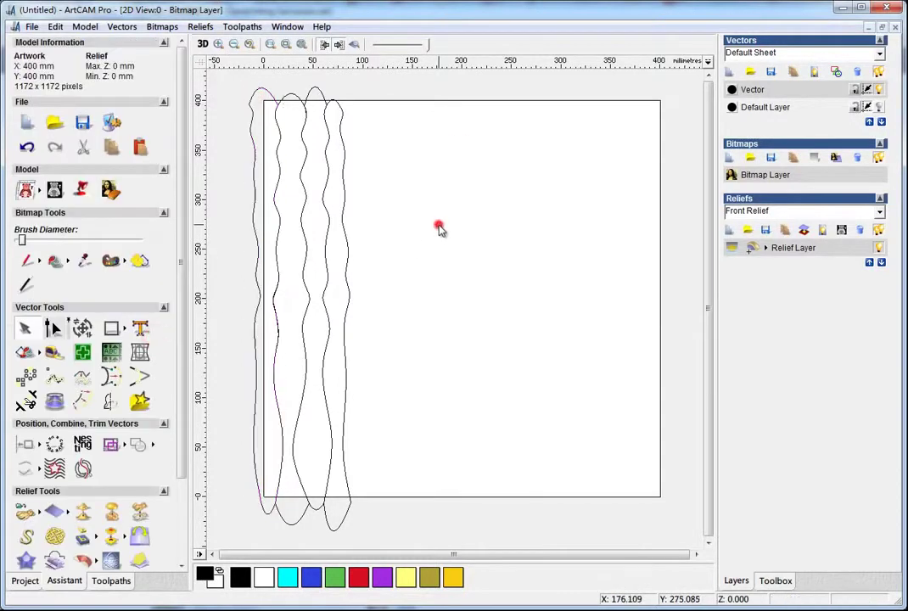
Nudge the third wave shape from the left slightly to the right, and the rightmost wave shape by two increments
{"action": "left_click", "coordinate": [266, 94]}
{"action": "left_click_drag", "start_coordinate": [267, 93], "coordinate": [297, 94]}
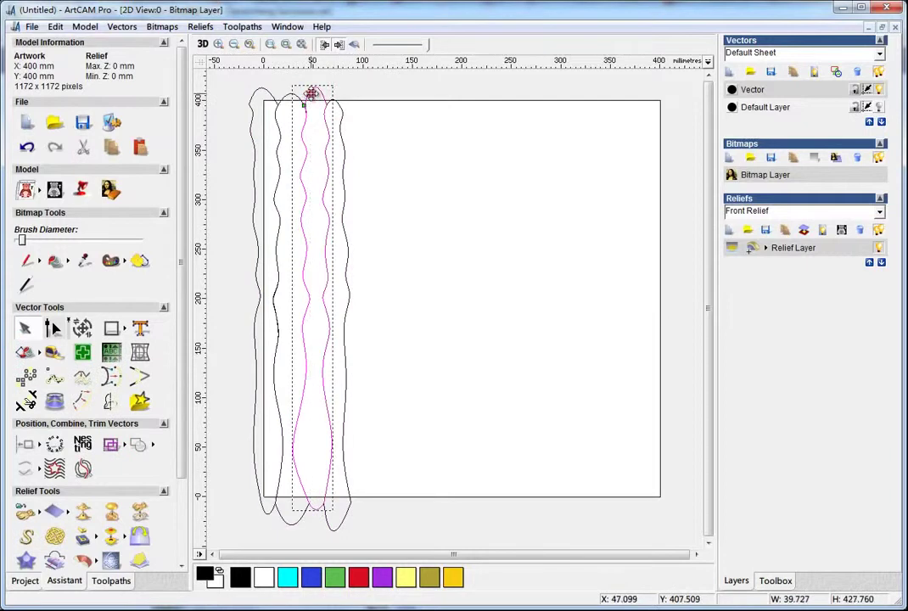
{"action": "left_click", "coordinate": [372, 111]}
{"action": "left_click", "coordinate": [291, 100]}
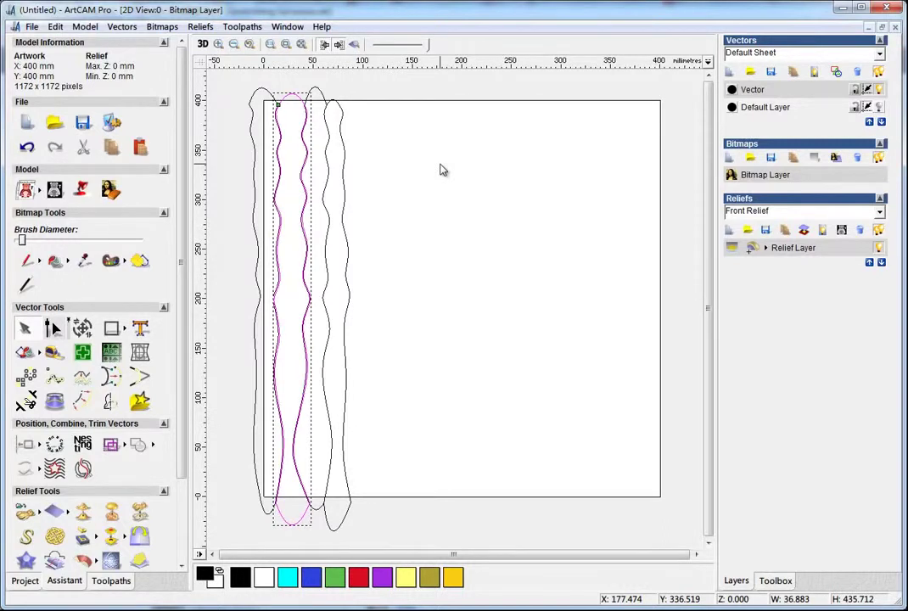
{"action": "scroll", "coordinate": [351, 124], "scroll_direction": "up", "scroll_amount": 2}
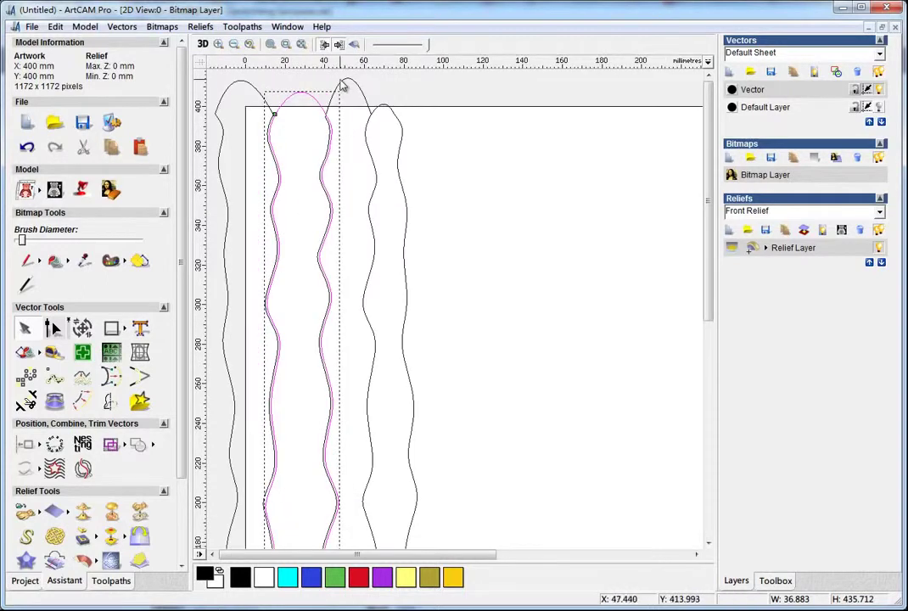
{"action": "left_click", "coordinate": [343, 83]}
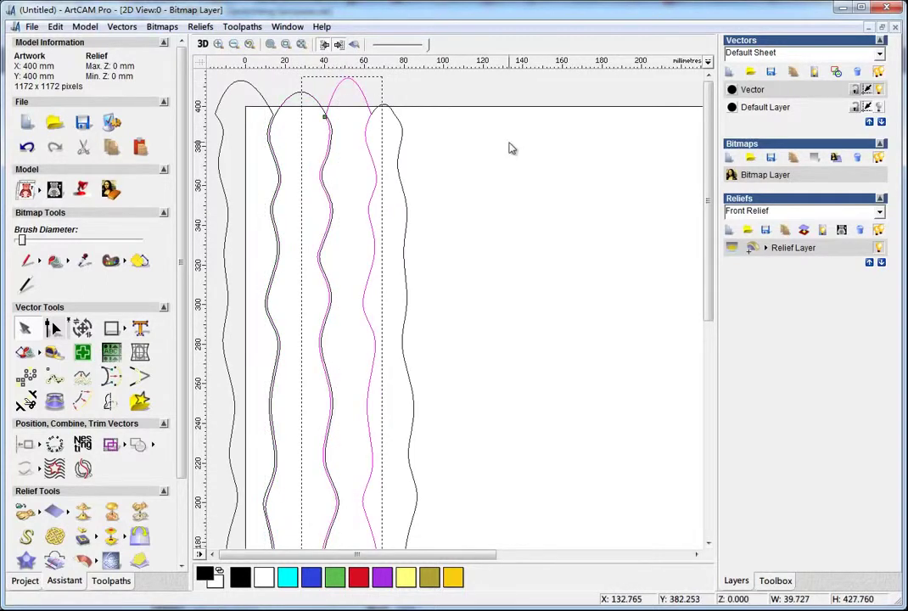
{"action": "key", "text": "Right"}
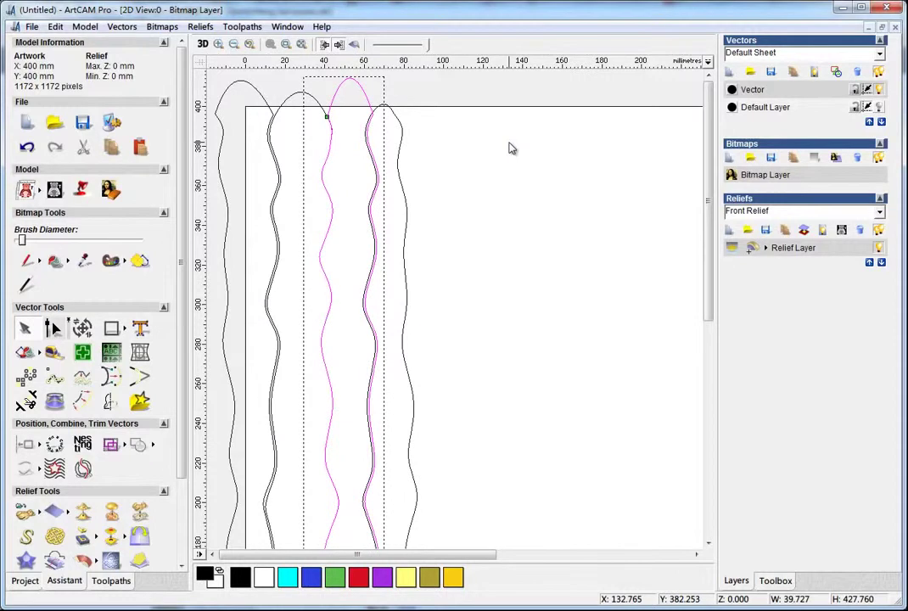
{"action": "left_click", "coordinate": [401, 123]}
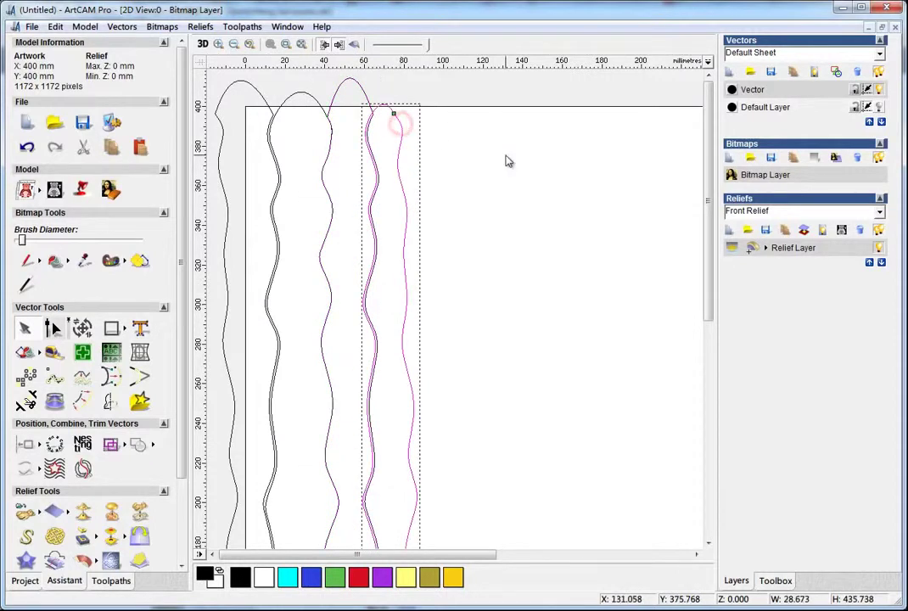
{"action": "key", "text": "Right"}
{"action": "key", "text": "Right"}
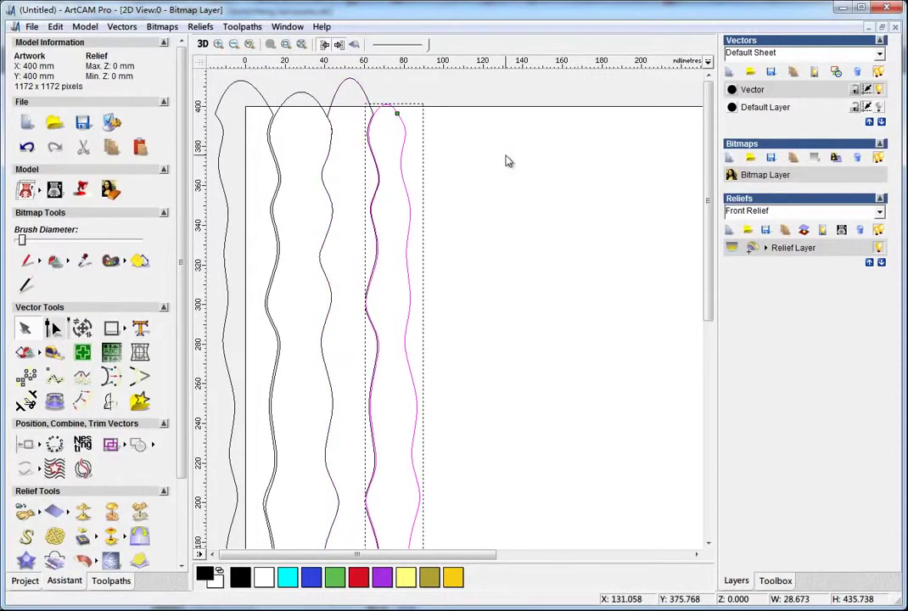
Nudge the third wave shape one more increment to the right and check the spacing between neighbouring shapes
{"action": "scroll", "coordinate": [345, 124], "scroll_direction": "up", "scroll_amount": 1}
{"action": "left_click", "coordinate": [432, 138]}
{"action": "key", "text": "Right"}
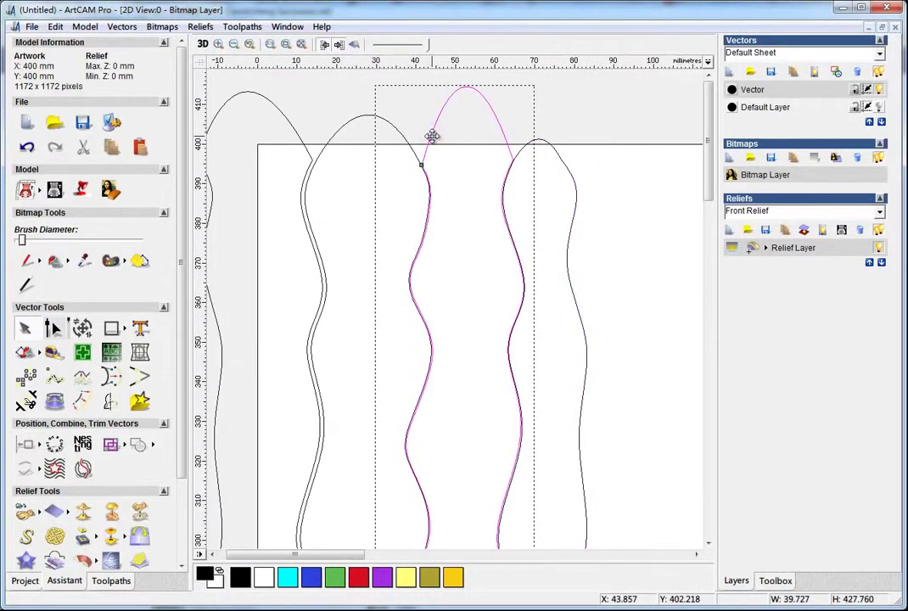
{"action": "left_click", "coordinate": [533, 151]}
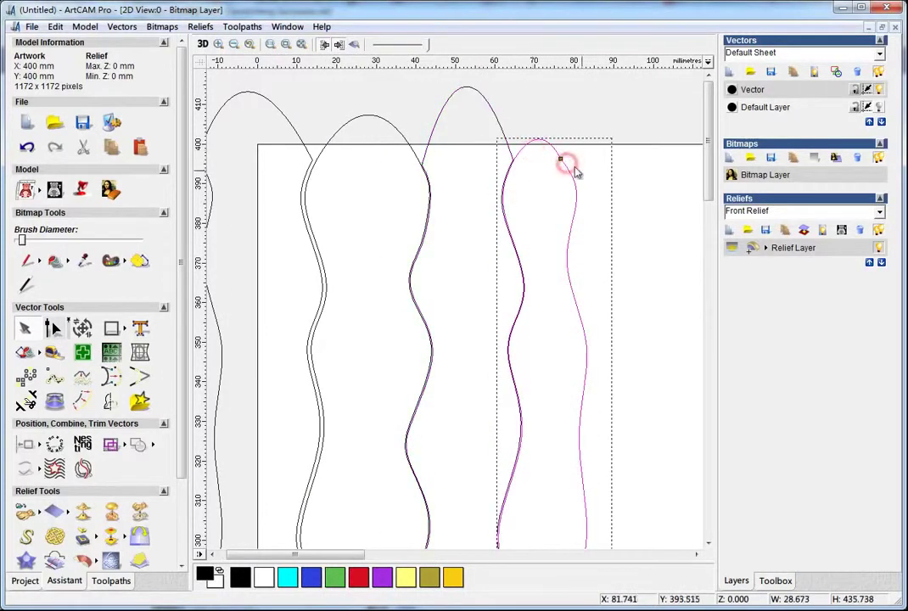
{"action": "scroll", "coordinate": [556, 207], "scroll_direction": "up", "scroll_amount": 1}
{"action": "scroll", "coordinate": [380, 270], "scroll_direction": "up", "scroll_amount": 1}
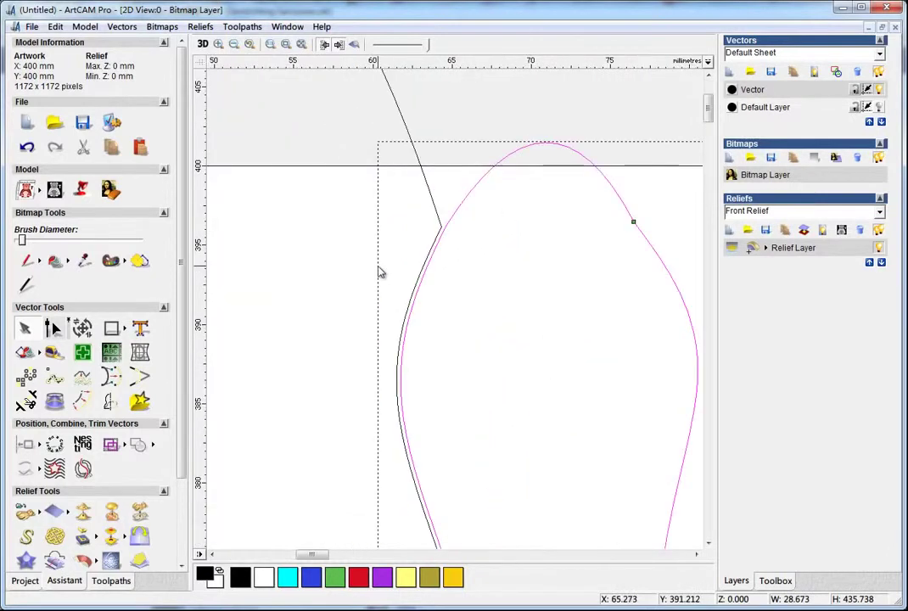
{"action": "scroll", "coordinate": [381, 273], "scroll_direction": "down", "scroll_amount": 2}
{"action": "left_click", "coordinate": [317, 147]}
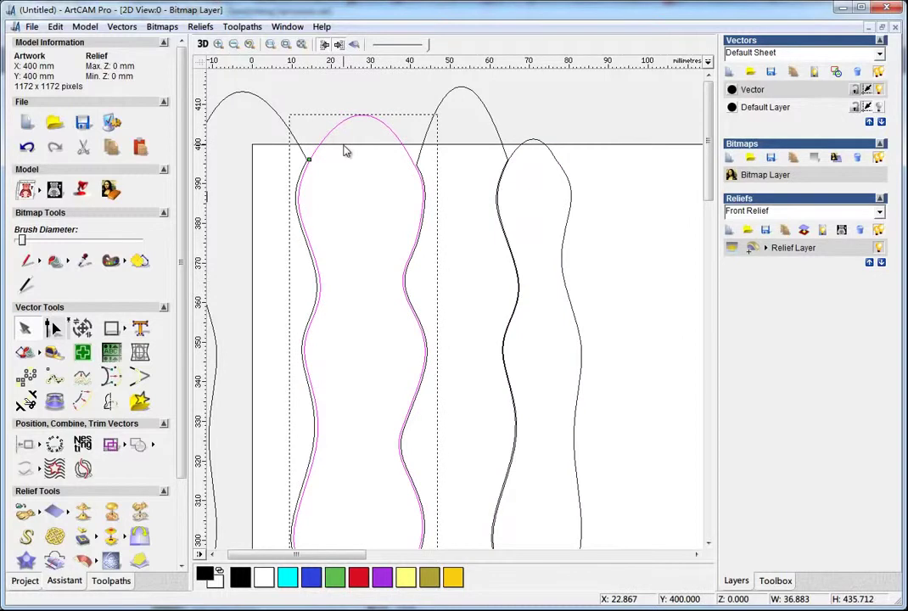
{"action": "scroll", "coordinate": [289, 267], "scroll_direction": "down", "scroll_amount": 2}
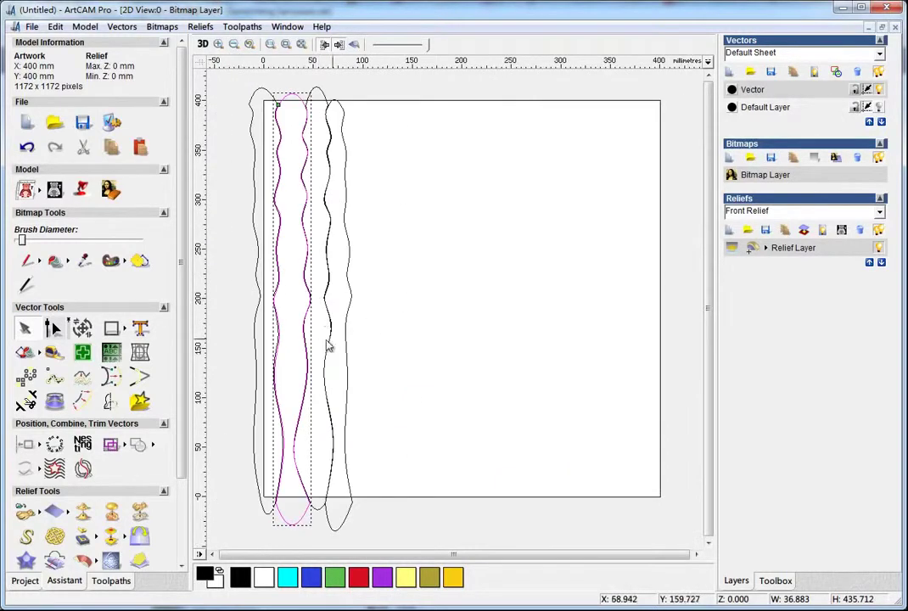
Set up a block copy of all four wave shapes with distances as gaps, 5 columns and 1 row, and group the shapes
{"action": "left_click", "coordinate": [386, 341]}
{"action": "mouse_move", "coordinate": [216, 82]}
{"action": "left_mouse_down"}
{"action": "mouse_move", "coordinate": [399, 359]}
{"action": "mouse_move", "coordinate": [408, 548]}
{"action": "mouse_move", "coordinate": [416, 544]}
{"action": "mouse_move", "coordinate": [400, 544]}
{"action": "left_mouse_up"}
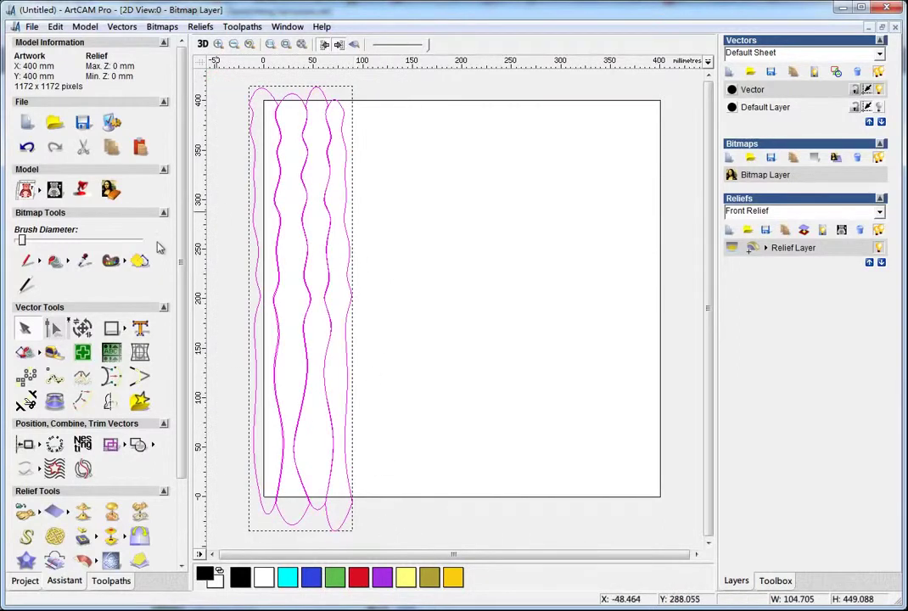
{"action": "left_click", "coordinate": [81, 330]}
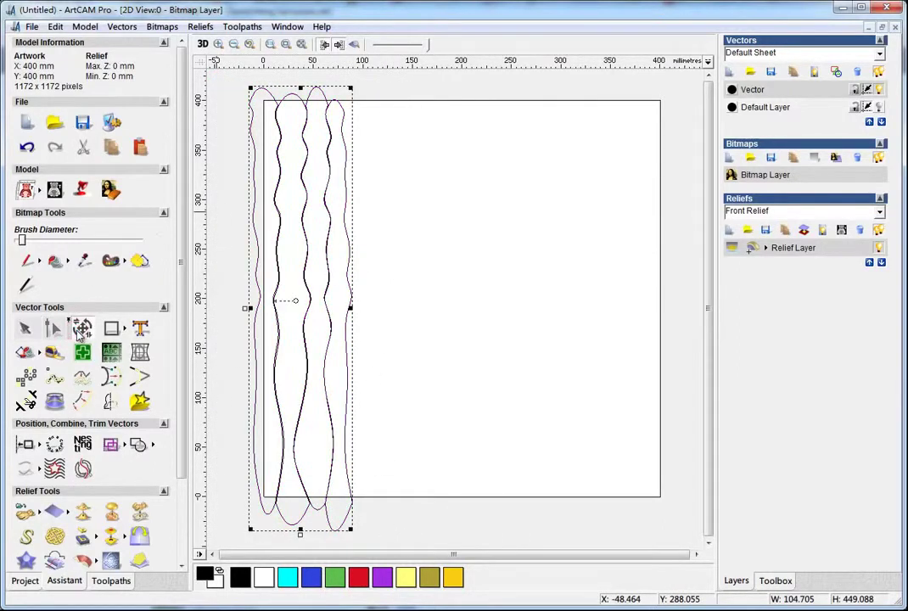
{"action": "left_click", "coordinate": [25, 330]}
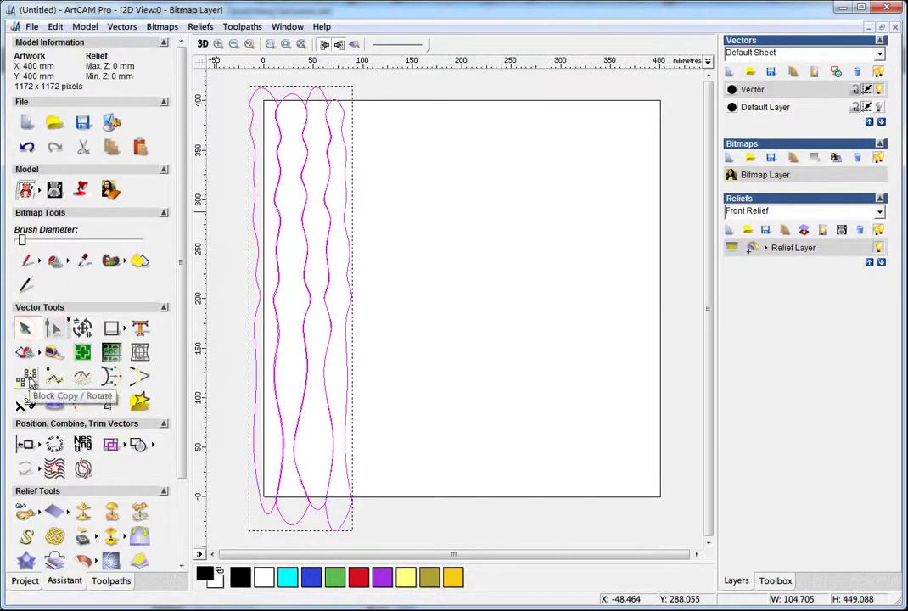
{"action": "left_click", "coordinate": [28, 379]}
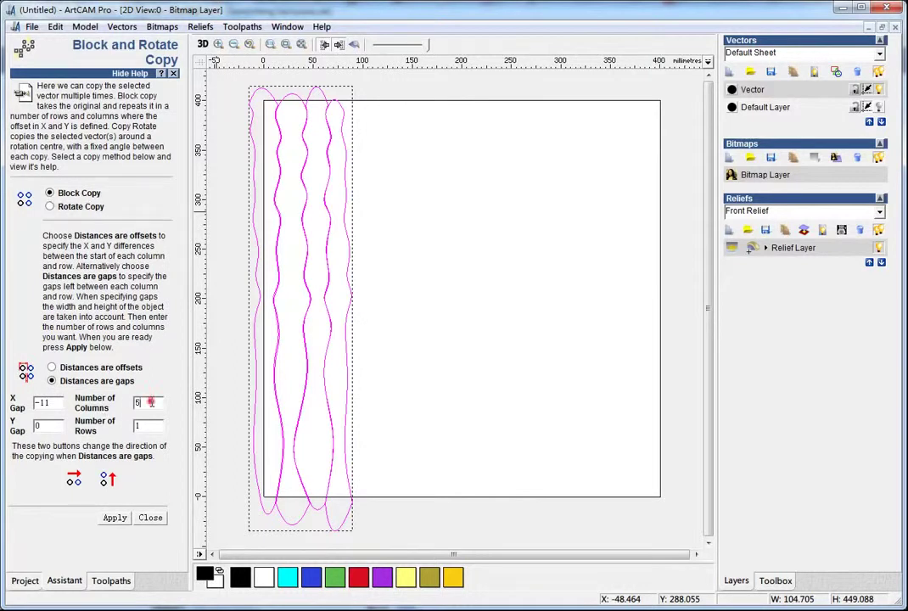
{"action": "right_click", "coordinate": [307, 359]}
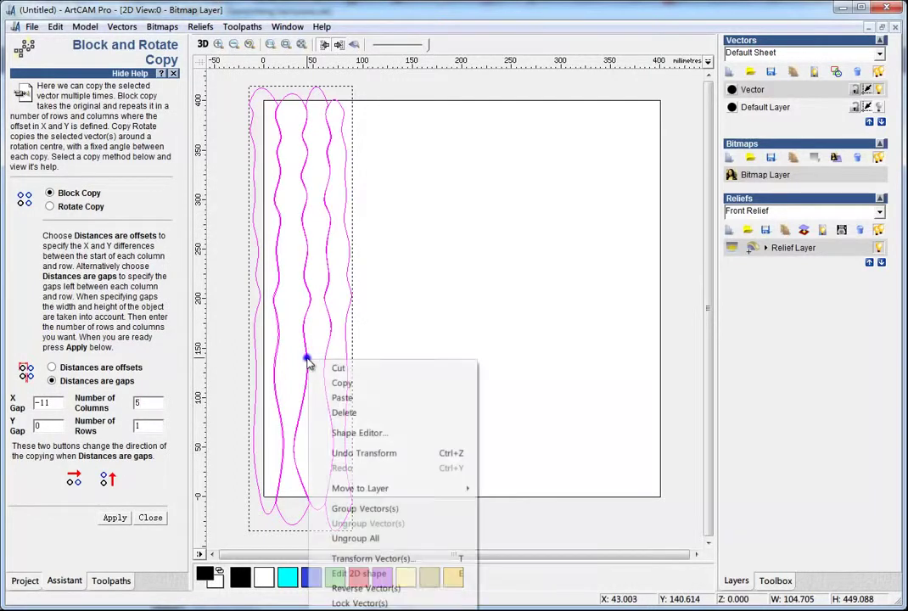
{"action": "left_click", "coordinate": [391, 508]}
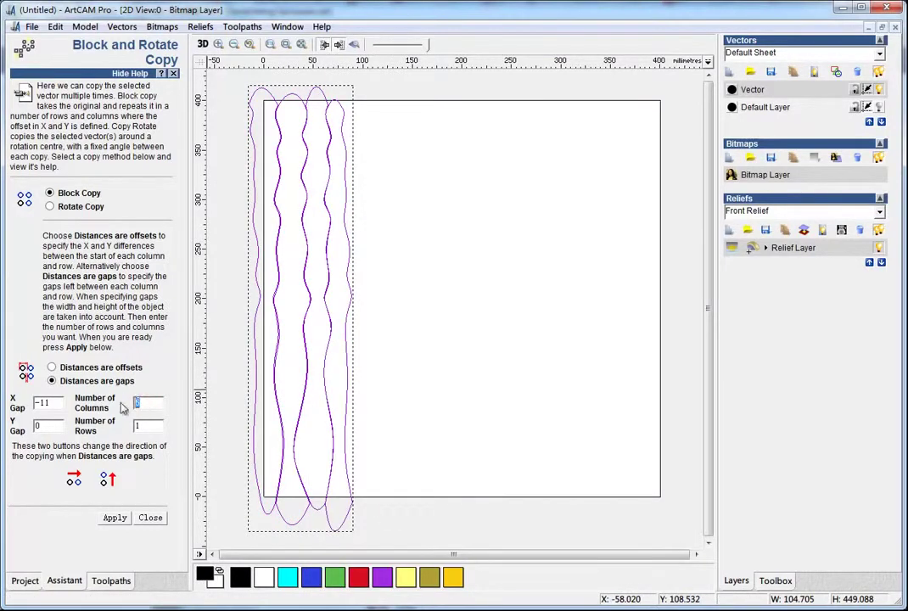
Try a block copy of the wave group with an X gap of -11, undo it and reselect the original group
{"action": "double_click", "coordinate": [141, 426]}
{"action": "left_click", "coordinate": [116, 518]}
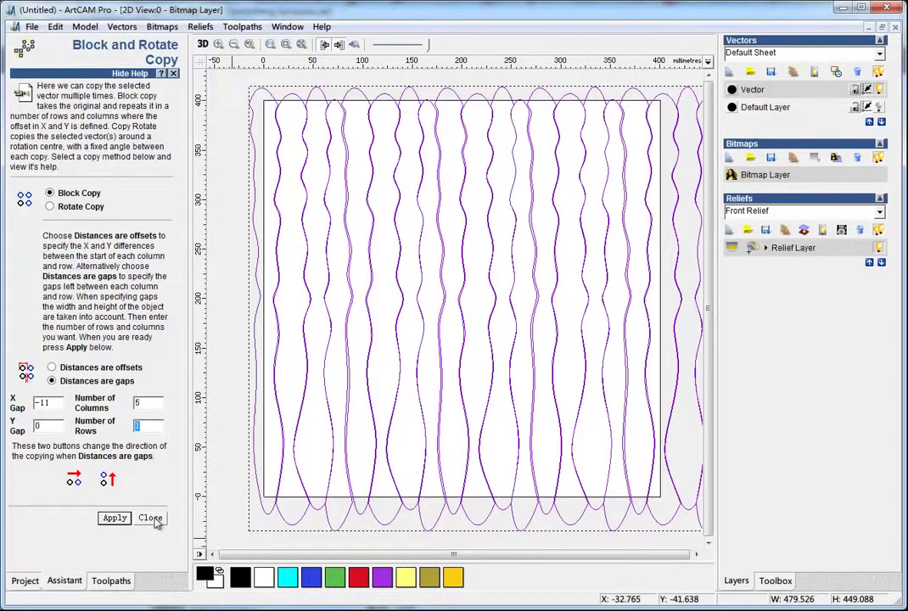
{"action": "left_click_drag", "start_coordinate": [450, 552], "coordinate": [514, 561]}
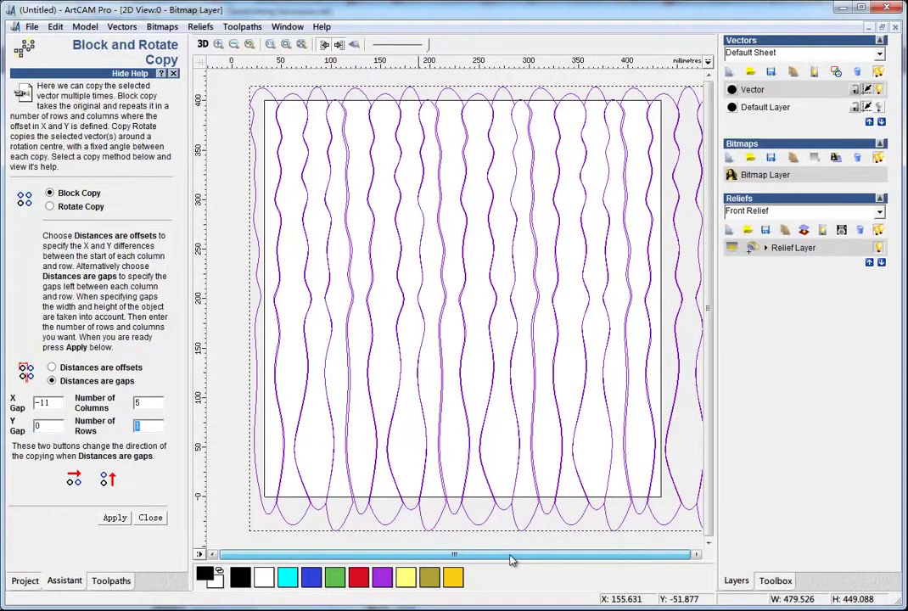
{"action": "double_click", "coordinate": [47, 404]}
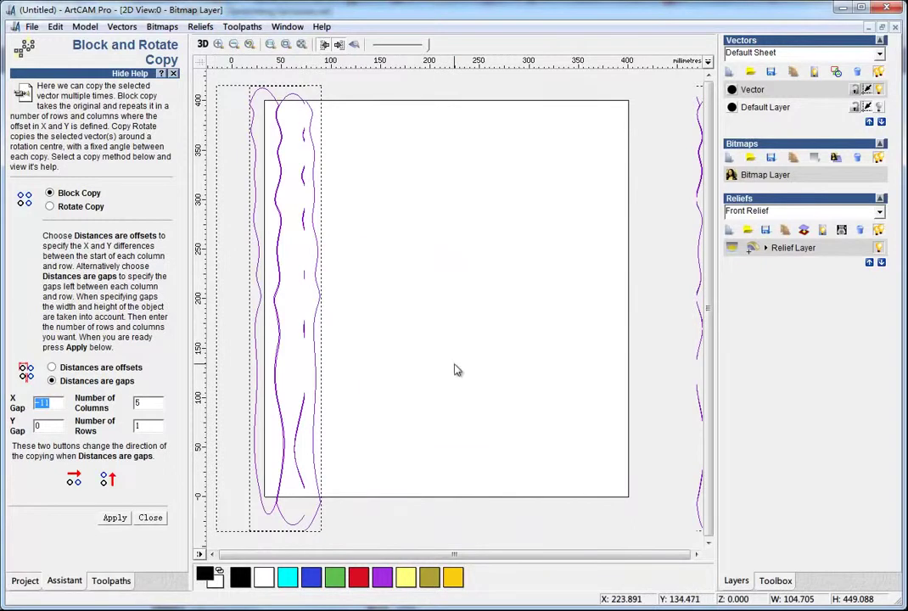
{"action": "left_click", "coordinate": [455, 365]}
{"action": "left_click", "coordinate": [298, 146]}
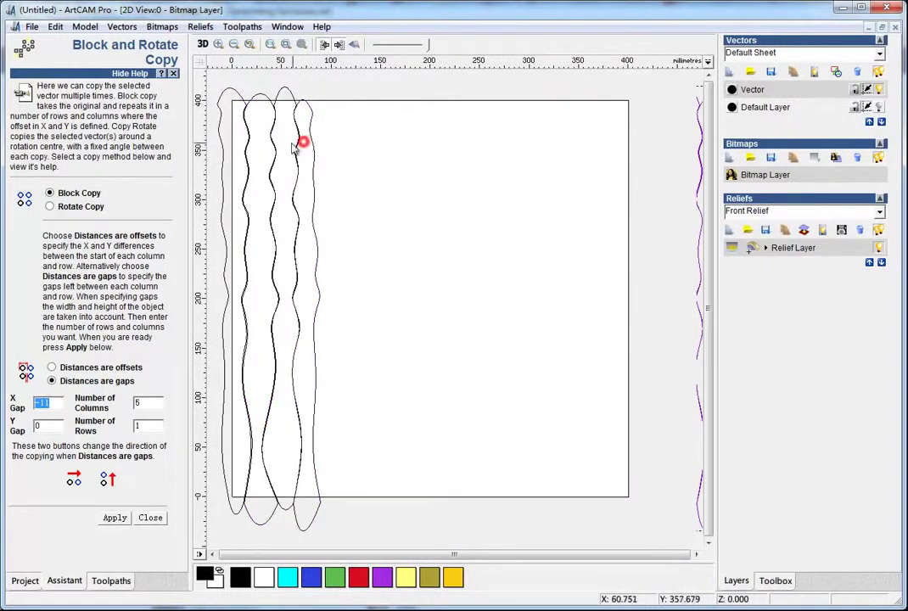
{"action": "scroll", "coordinate": [377, 241], "scroll_direction": "down", "scroll_amount": 3}
{"action": "scroll", "coordinate": [424, 282], "scroll_direction": "up", "scroll_amount": 3}
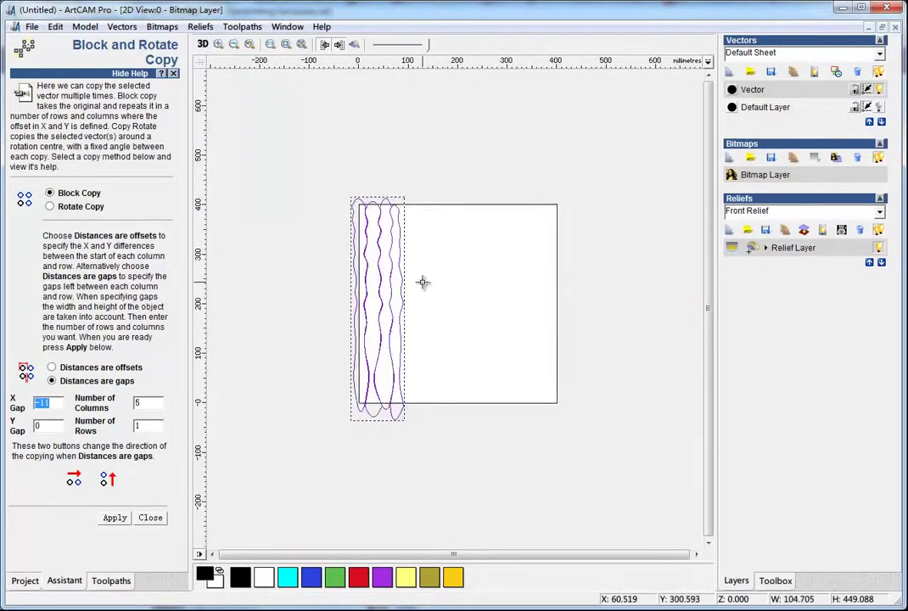
Try block copies of the wave group with X gaps of -10 and -8, undoing each one
{"action": "left_click", "coordinate": [46, 405]}
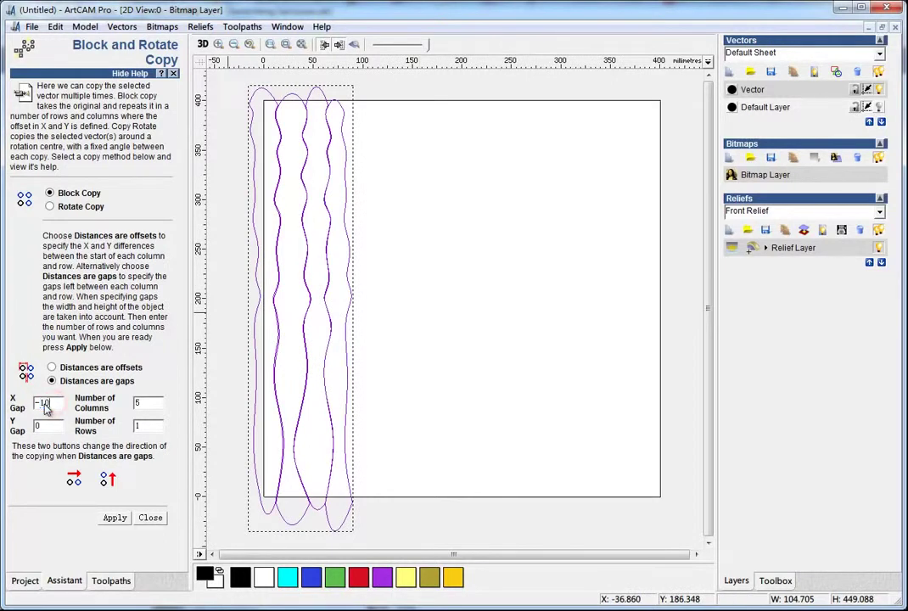
{"action": "left_click", "coordinate": [114, 521]}
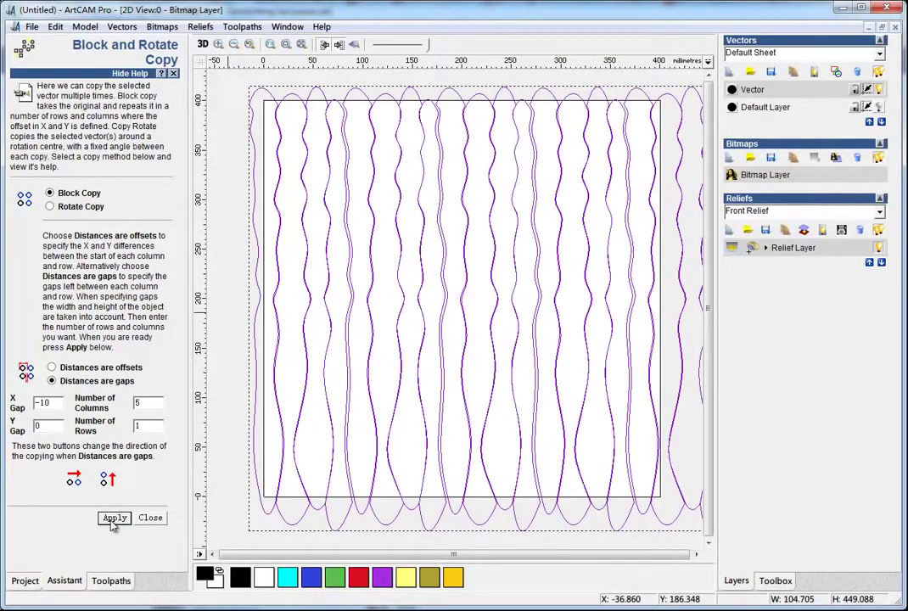
{"action": "key", "text": "ctrl+z"}
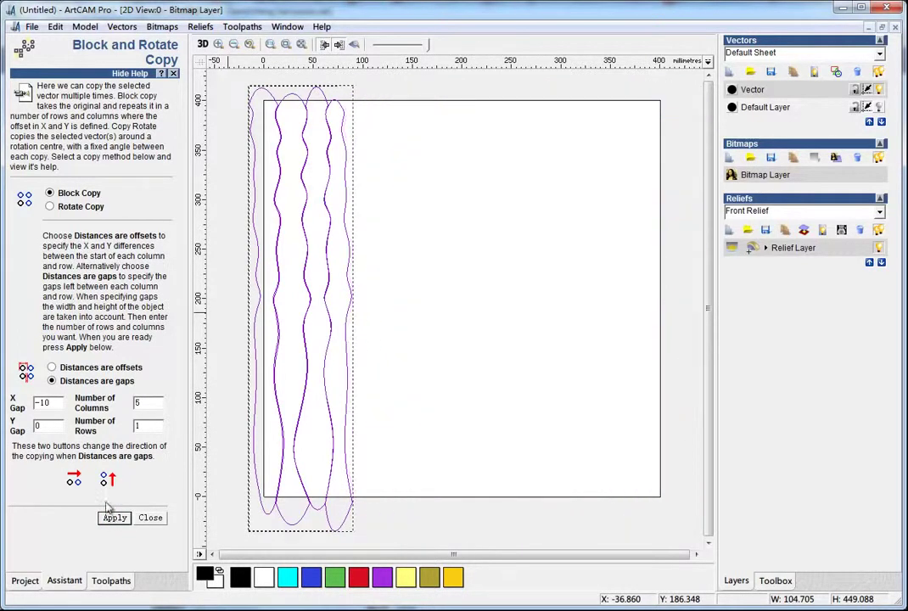
{"action": "double_click", "coordinate": [45, 404]}
{"action": "type", "text": "-8"}
{"action": "left_click", "coordinate": [114, 519]}
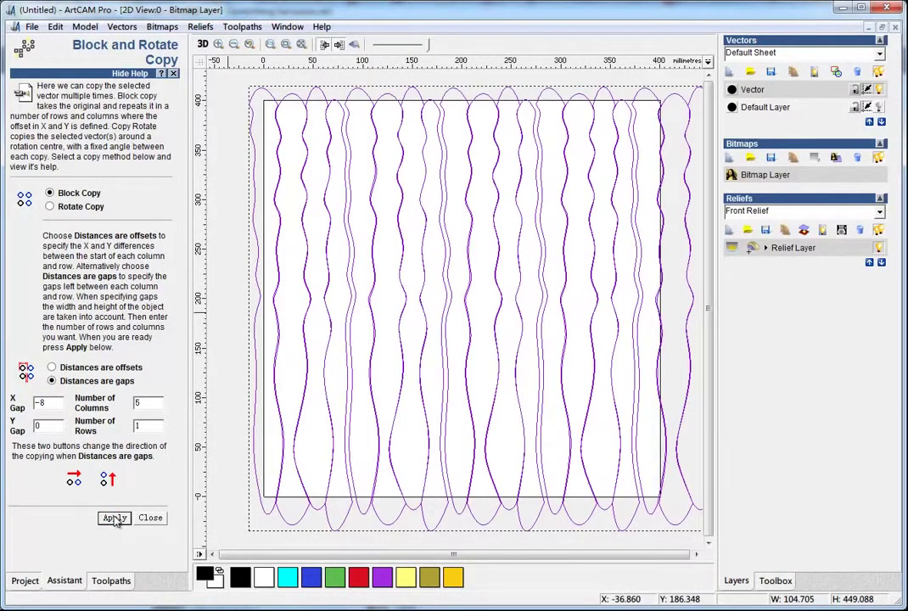
{"action": "key", "text": "ctrl+z"}
Try block copies of the wave group with X gaps of -1 and -13, undoing each one
{"action": "double_click", "coordinate": [44, 404]}
{"action": "type", "text": "-1"}
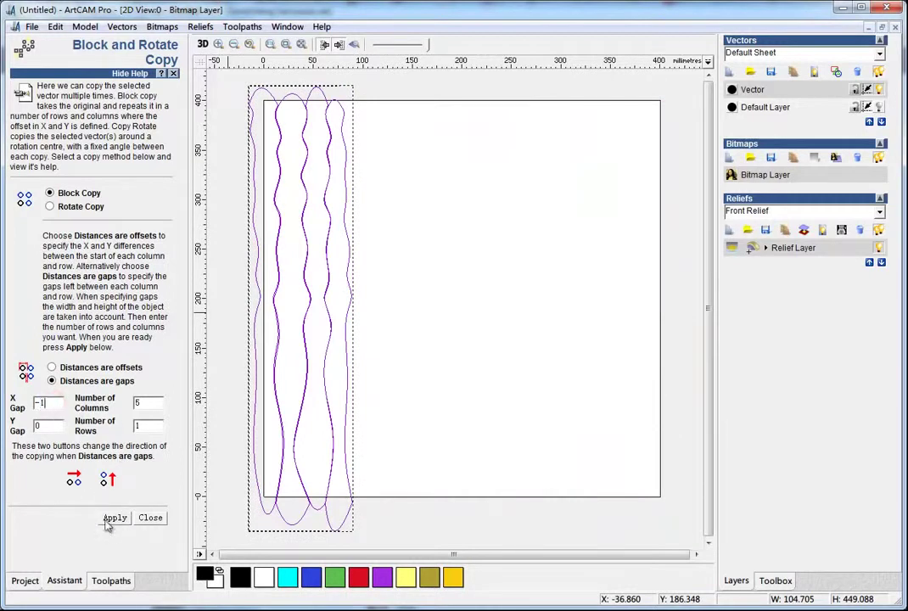
{"action": "left_click", "coordinate": [114, 519]}
{"action": "key", "text": "ctrl+z"}
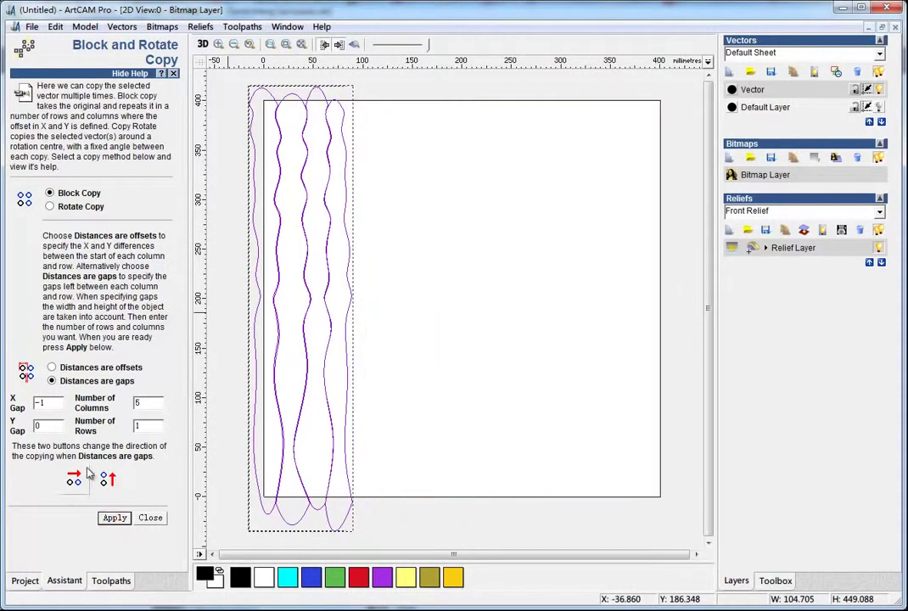
{"action": "double_click", "coordinate": [56, 406]}
{"action": "type", "text": "-13"}
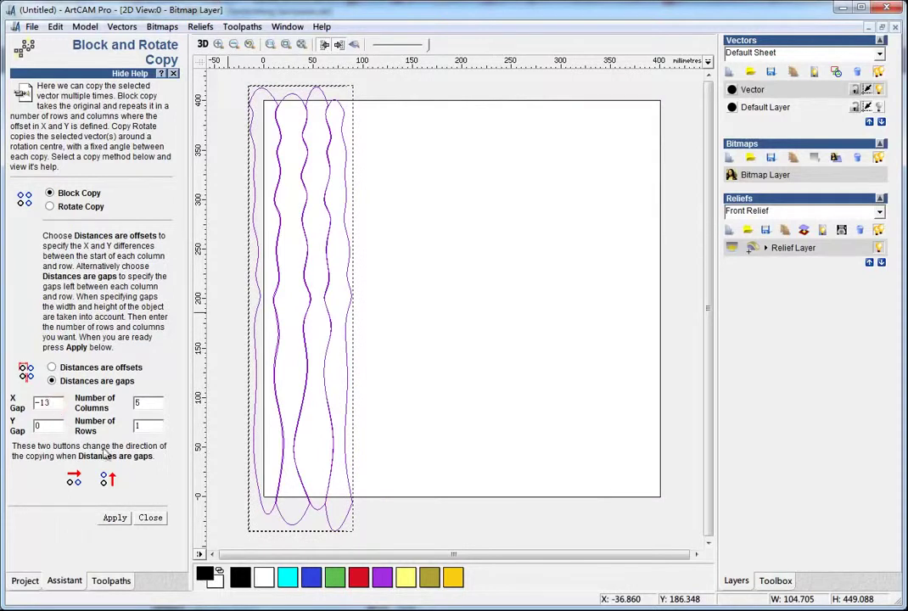
{"action": "left_click", "coordinate": [116, 519]}
{"action": "key", "text": "ctrl+z"}
Block copy the wave group into 5 columns with an X gap of -12 and check the spacing between the copies
{"action": "double_click", "coordinate": [47, 404]}
{"action": "type", "text": "-12"}
{"action": "left_click", "coordinate": [115, 518]}
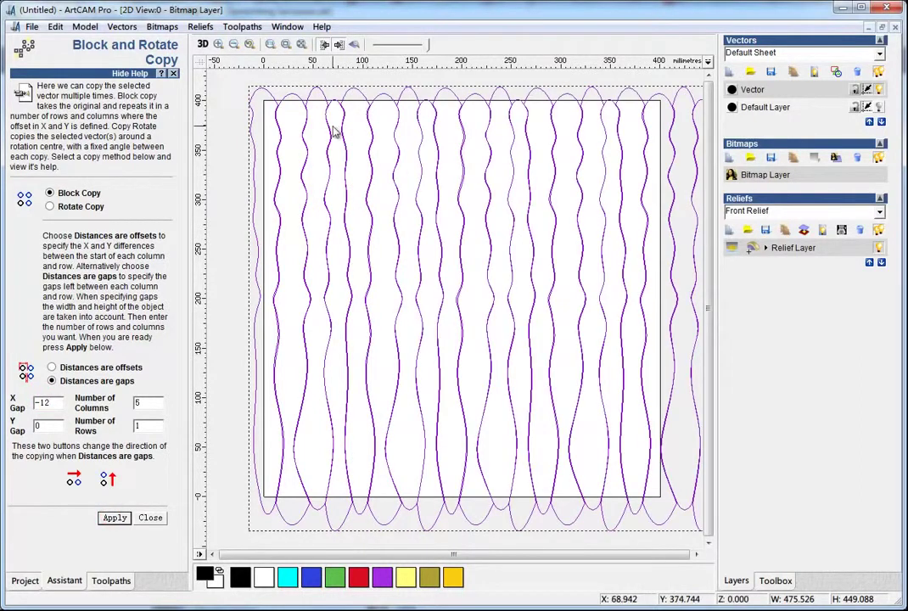
{"action": "scroll", "coordinate": [338, 132], "scroll_direction": "up", "scroll_amount": 2}
{"action": "scroll", "coordinate": [340, 141], "scroll_direction": "up", "scroll_amount": 2}
{"action": "scroll", "coordinate": [345, 169], "scroll_direction": "down", "scroll_amount": 2}
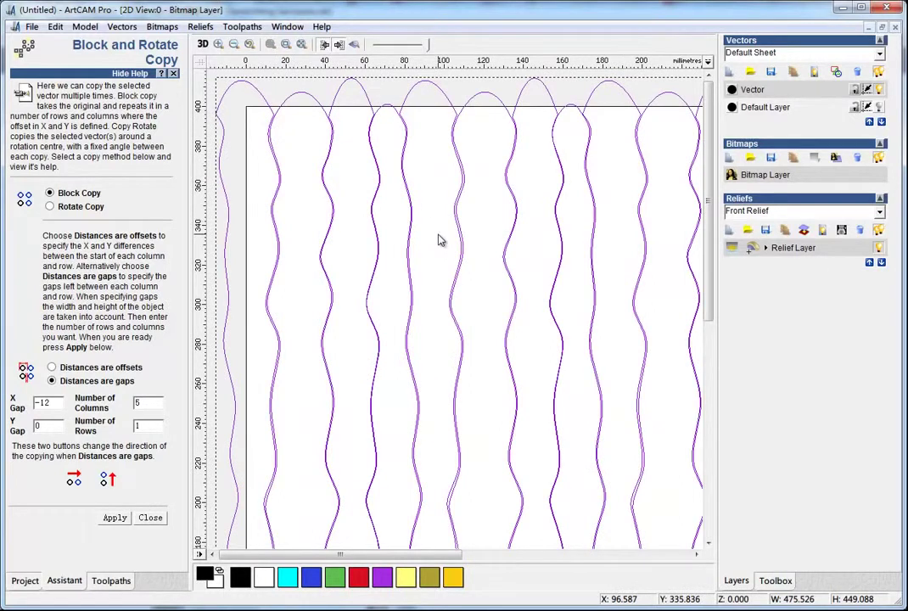
{"action": "scroll", "coordinate": [389, 141], "scroll_direction": "up", "scroll_amount": 2}
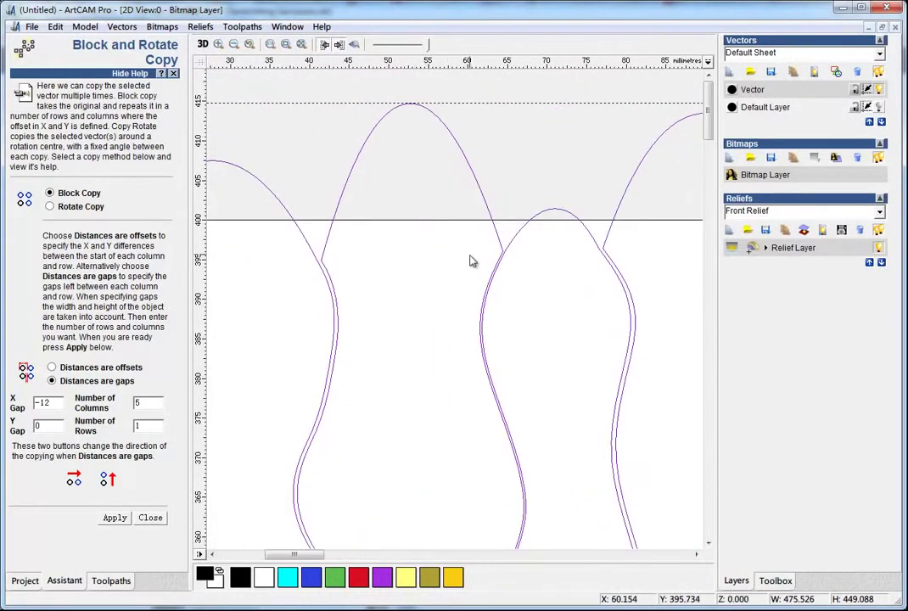
{"action": "key", "text": "F3"}
{"action": "scroll", "coordinate": [271, 274], "scroll_direction": "up", "scroll_amount": 2}
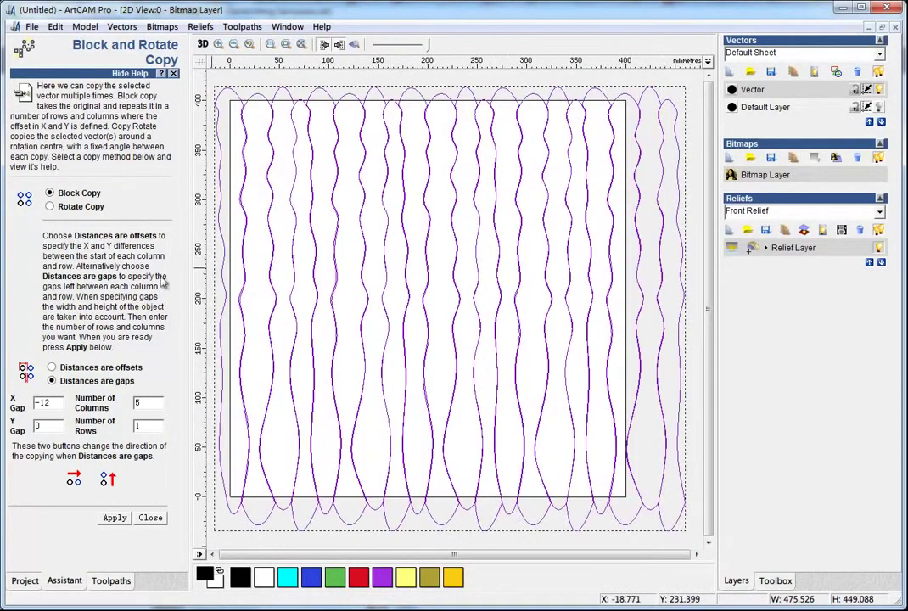
Stretch all the wave vectors together to about 430 mm wide and 459 mm high over the model area
{"action": "left_click", "coordinate": [150, 517]}
{"action": "key", "text": "ctrl+a"}
{"action": "left_click", "coordinate": [82, 329]}
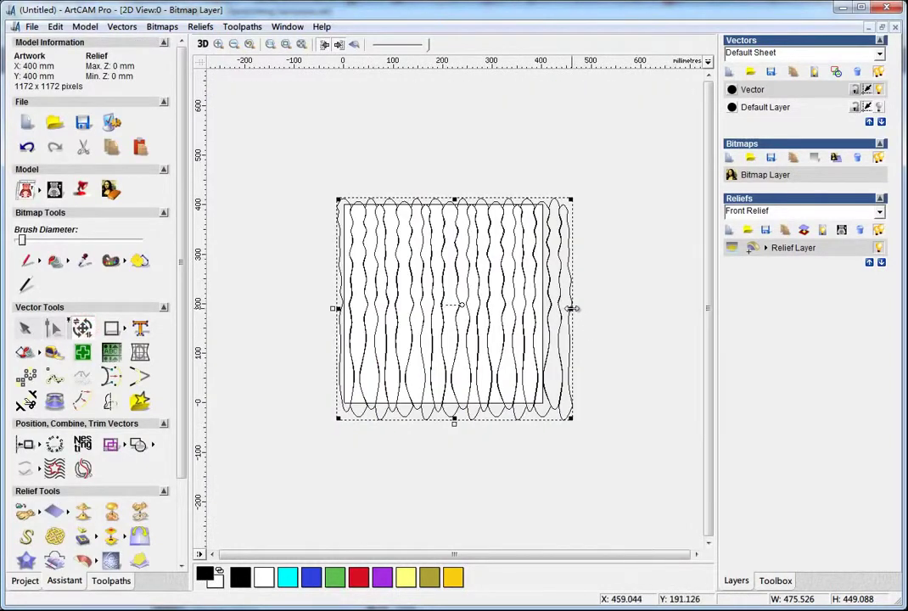
{"action": "left_click_drag", "start_coordinate": [572, 308], "coordinate": [550, 308]}
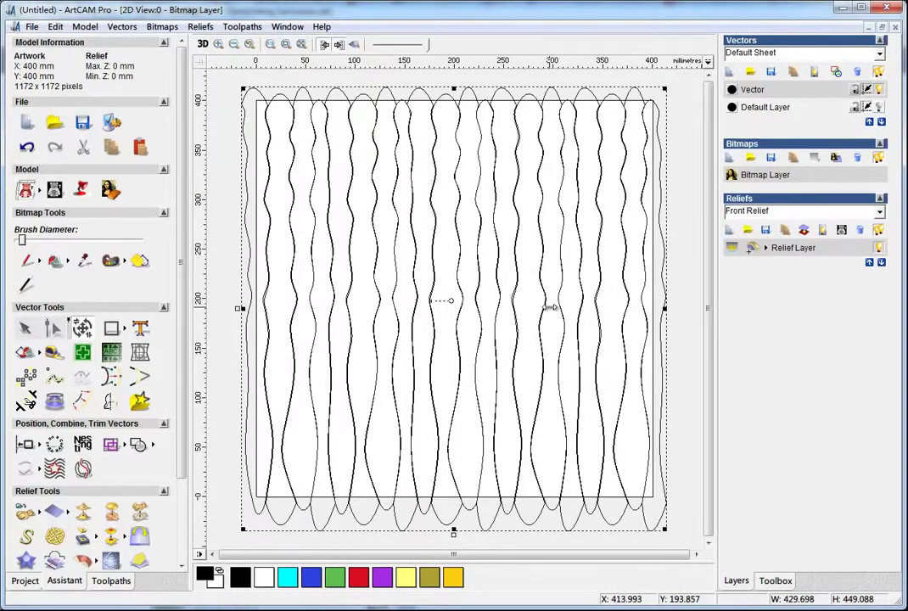
{"action": "left_click_drag", "start_coordinate": [454, 88], "coordinate": [454, 81]}
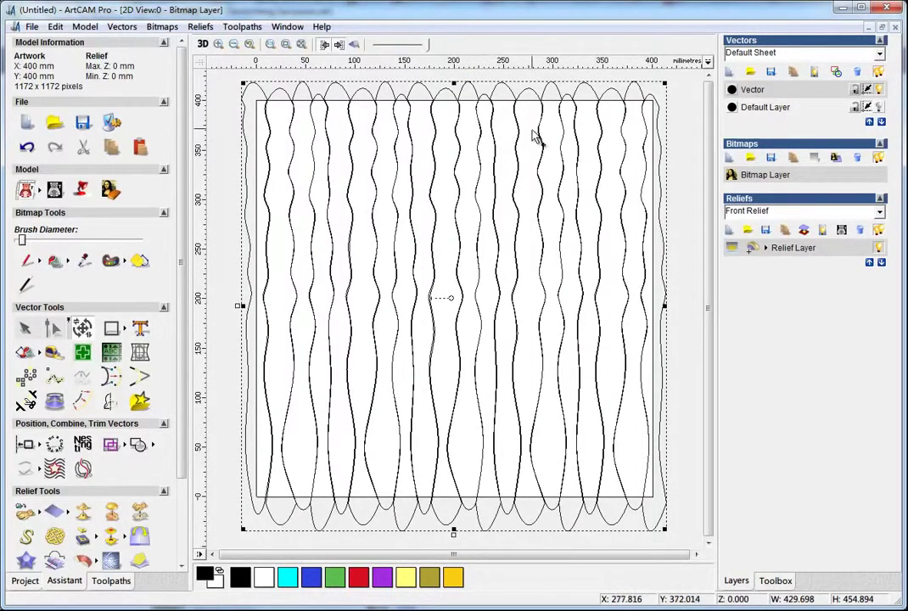
{"action": "mouse_move", "coordinate": [453, 82]}
{"action": "left_mouse_down"}
{"action": "mouse_move", "coordinate": [460, 87]}
{"action": "mouse_move", "coordinate": [456, 79]}
{"action": "left_mouse_up"}
{"action": "scroll", "coordinate": [487, 156], "scroll_direction": "down", "scroll_amount": 1}
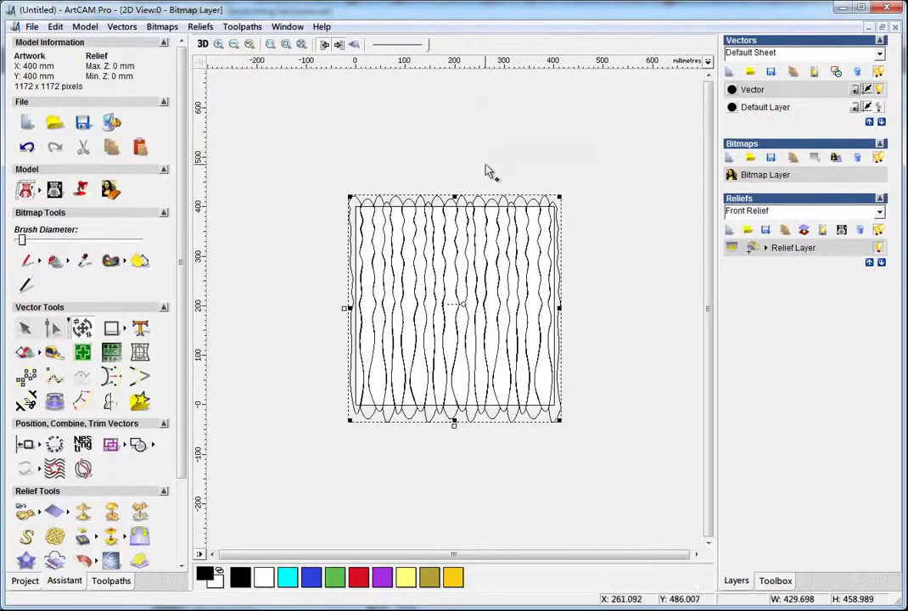
Start a V-bit carving toolpath for the selected wave vectors and choose the Ball Nose 60 mm carving tool
{"action": "left_click", "coordinate": [115, 580]}
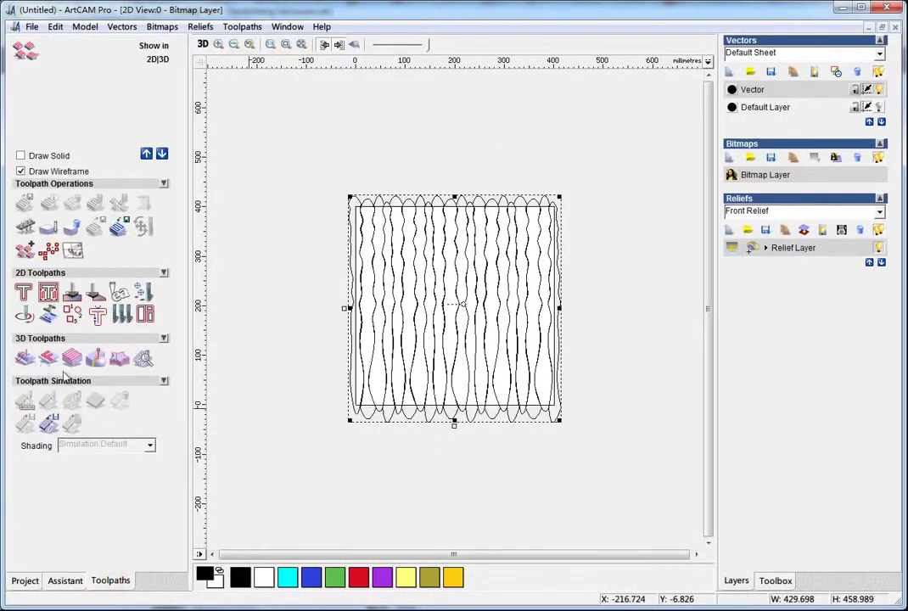
{"action": "left_click", "coordinate": [70, 299]}
{"action": "scroll", "coordinate": [174, 212], "scroll_direction": "down", "scroll_amount": 5}
{"action": "left_click", "coordinate": [135, 265]}
{"action": "left_click", "coordinate": [371, 297]}
{"action": "left_click", "coordinate": [623, 283]}
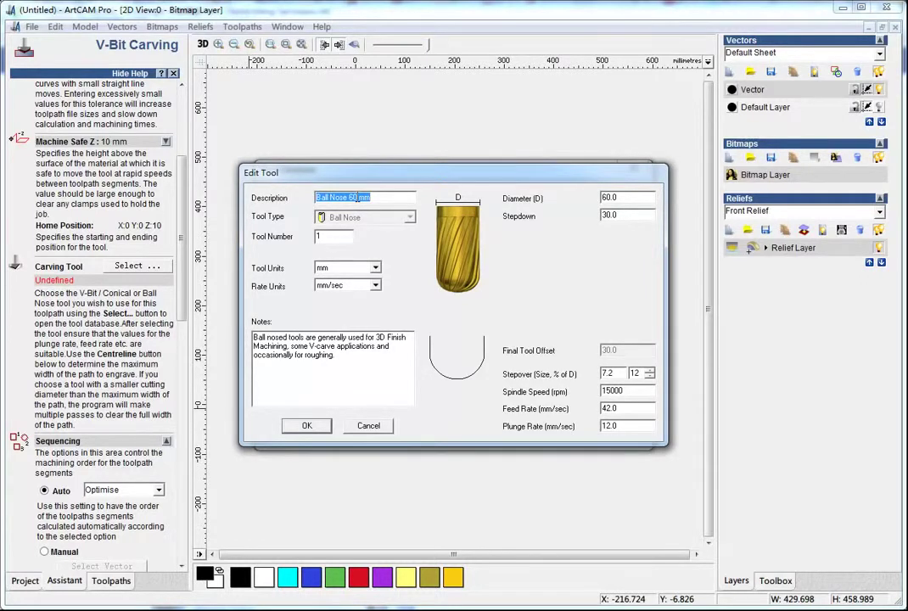
{"action": "left_click", "coordinate": [305, 426]}
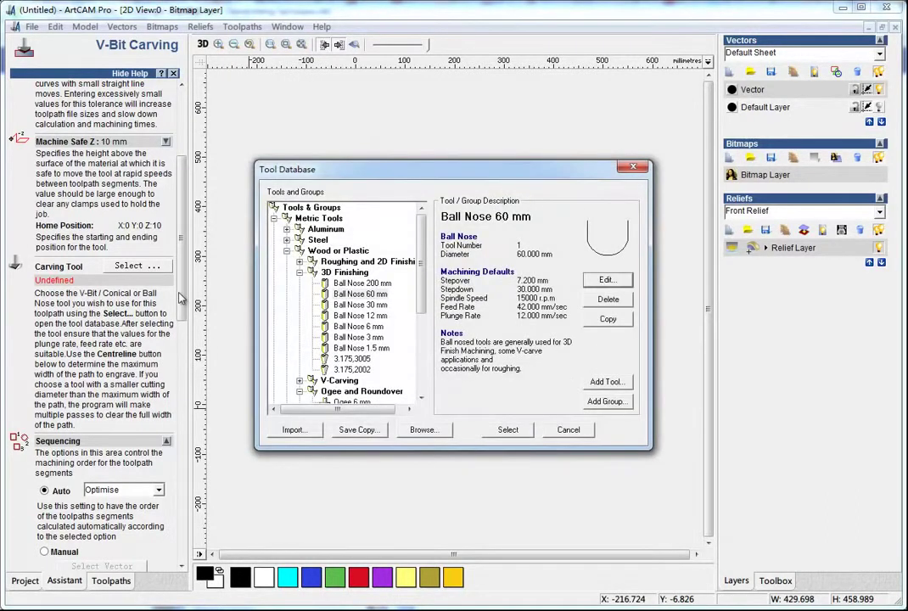
{"action": "left_click", "coordinate": [512, 429]}
Calculate the carving centreline and check the maximum depth and width of the path
{"action": "left_click_drag", "start_coordinate": [178, 302], "coordinate": [179, 406]}
{"action": "left_click", "coordinate": [148, 407]}
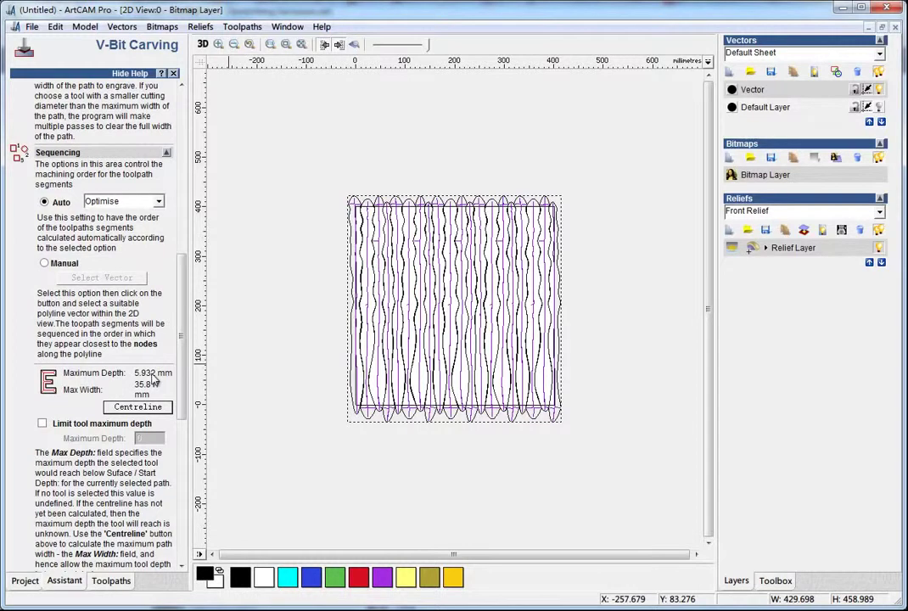
{"action": "left_click_drag", "start_coordinate": [182, 375], "coordinate": [181, 388]}
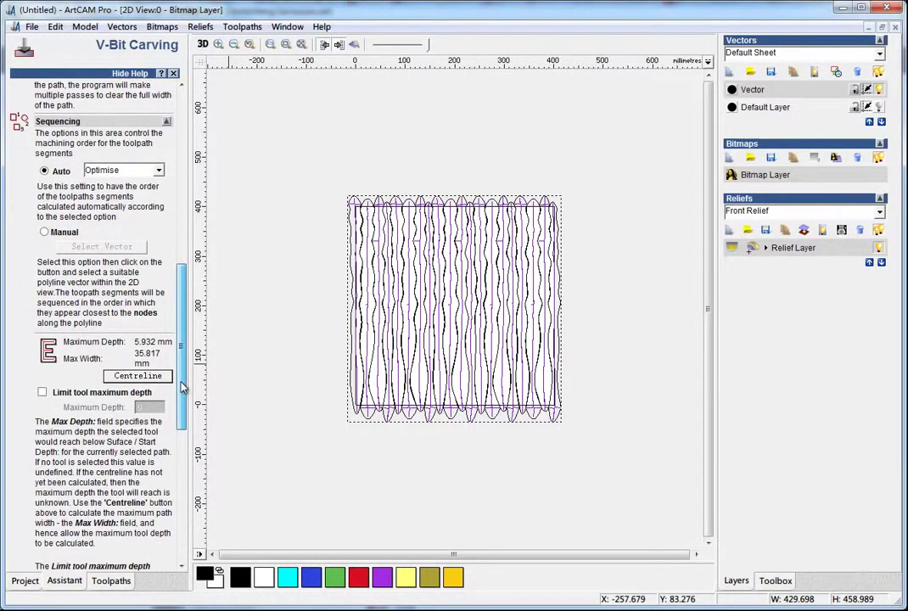
Set up 10 mm thick material with Z zero on its top surface and calculate the V-bit carving toolpath
{"action": "scroll", "coordinate": [158, 429], "scroll_direction": "down", "scroll_amount": 10}
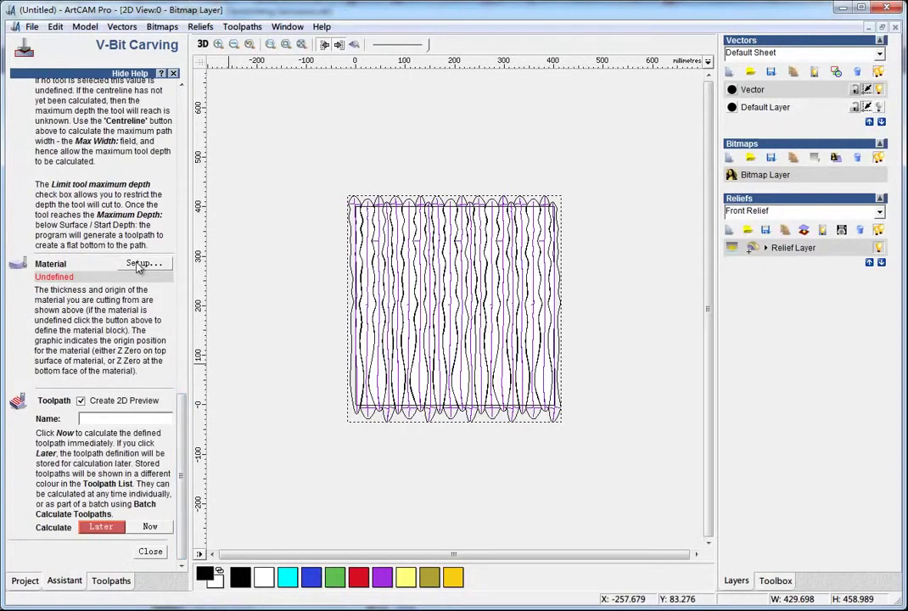
{"action": "left_click", "coordinate": [141, 264]}
{"action": "type", "text": "10"}
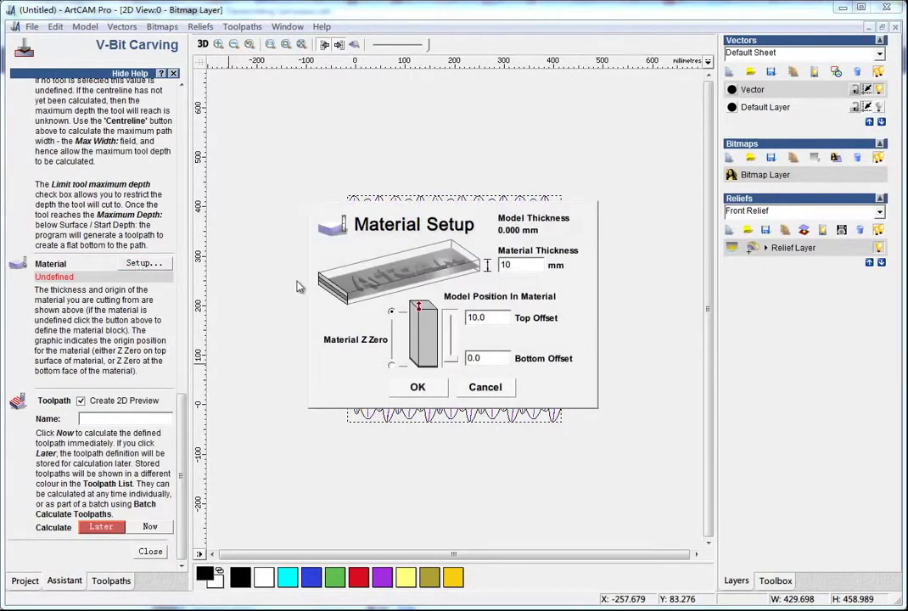
{"action": "left_click", "coordinate": [386, 307]}
{"action": "left_click", "coordinate": [420, 387]}
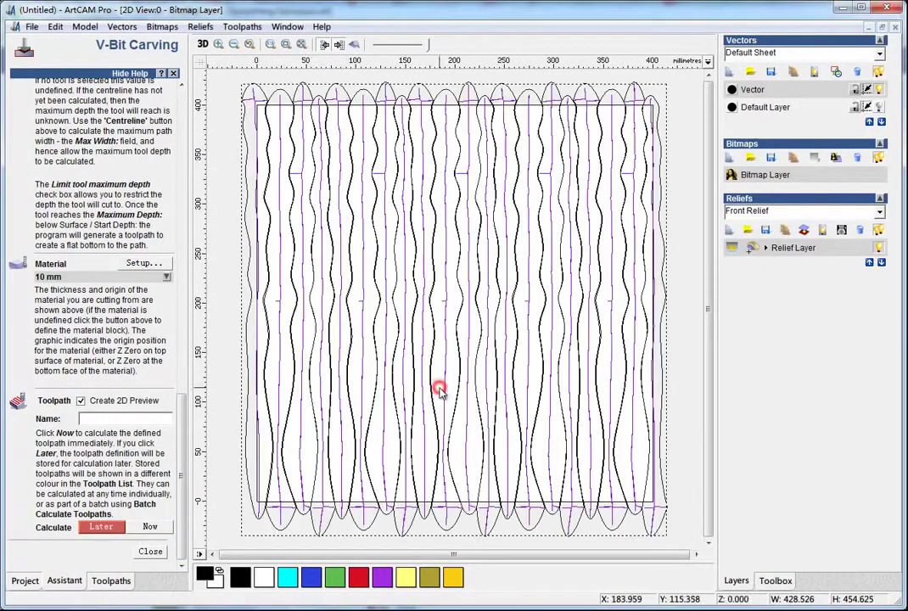
{"action": "left_click", "coordinate": [150, 528]}
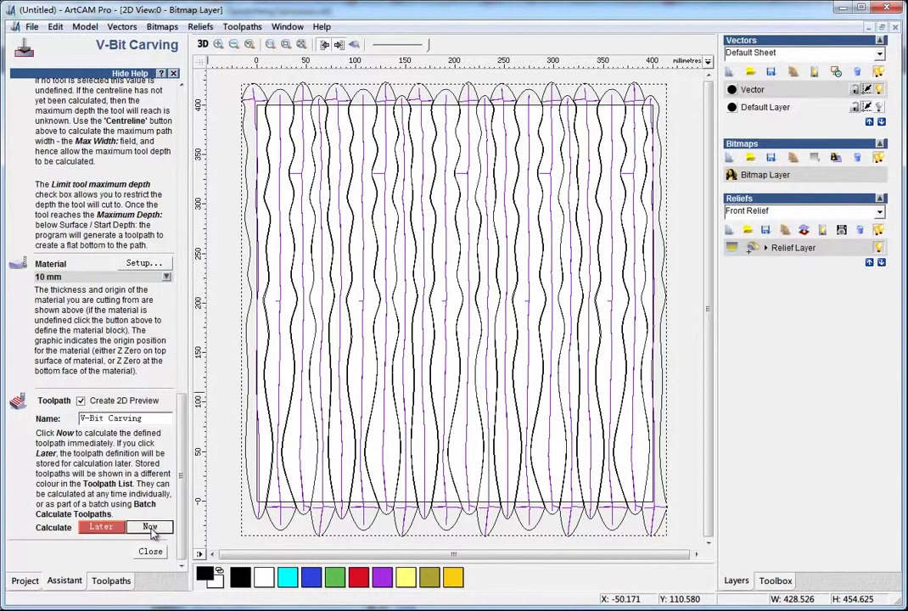
{"action": "left_click", "coordinate": [151, 552]}
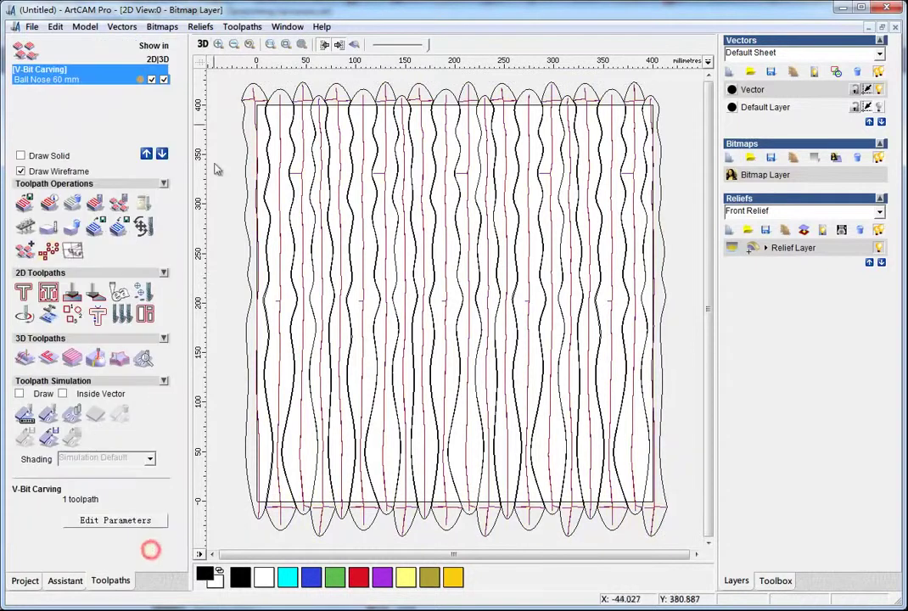
Simulate the V-bit carving toolpath in 3D at standard resolution and inspect the wave surface
{"action": "left_click", "coordinate": [203, 44]}
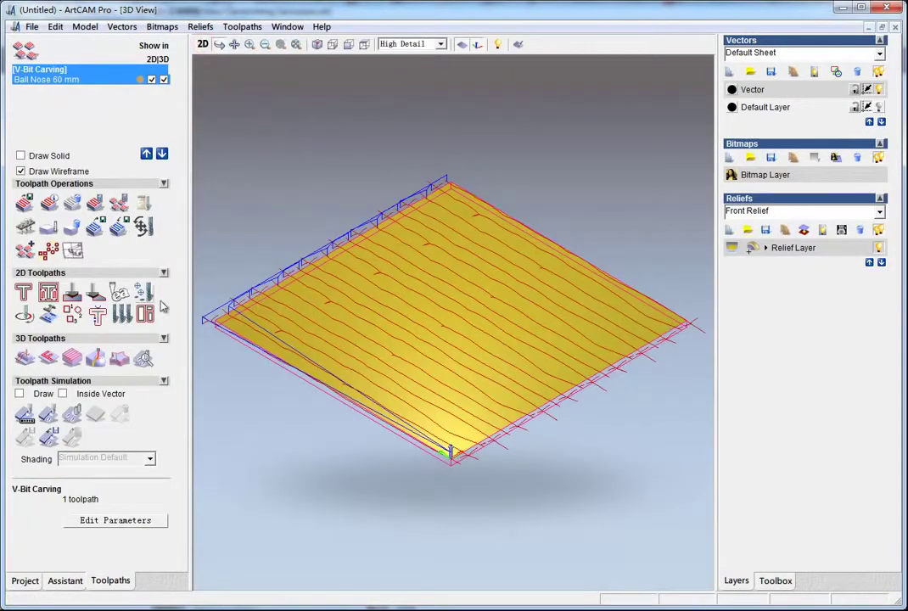
{"action": "left_click", "coordinate": [48, 414]}
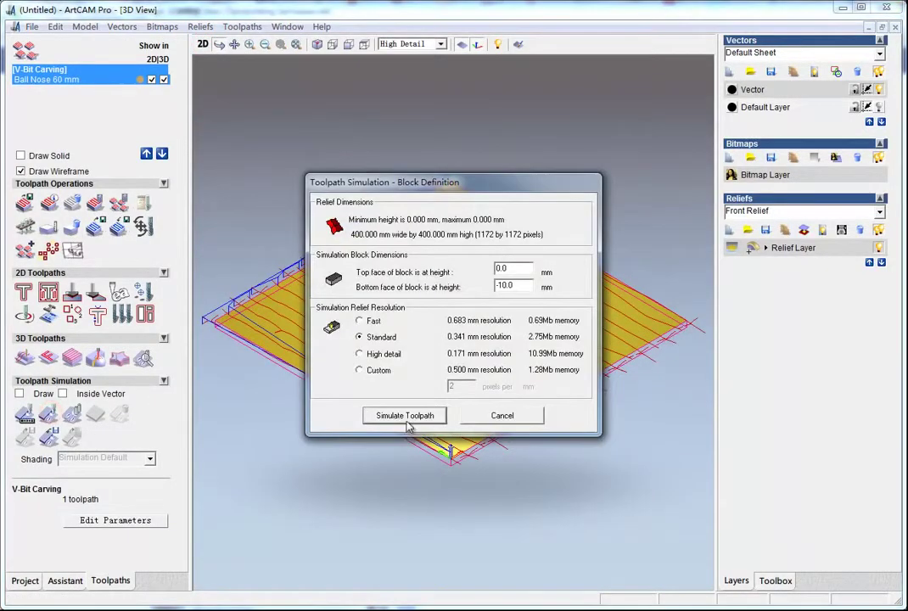
{"action": "left_click", "coordinate": [409, 411]}
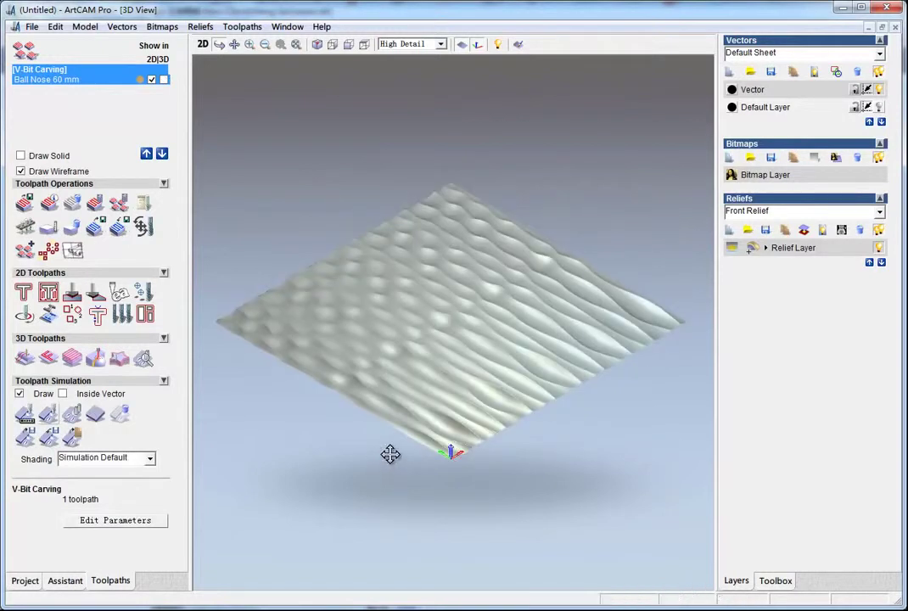
{"action": "left_click_drag", "start_coordinate": [576, 365], "coordinate": [374, 535]}
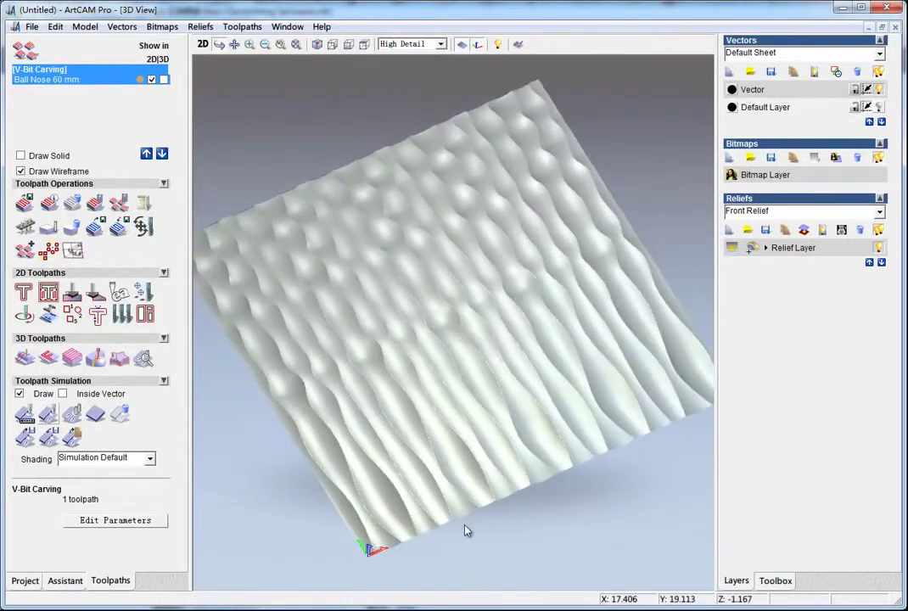
{"action": "left_click_drag", "start_coordinate": [498, 415], "coordinate": [468, 416]}
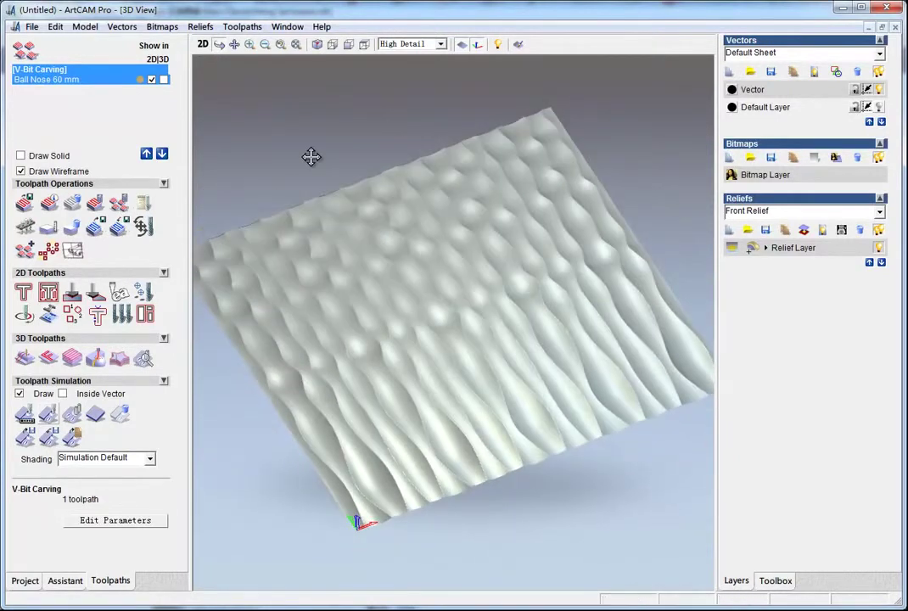
{"action": "left_click_drag", "start_coordinate": [327, 302], "coordinate": [203, 356]}
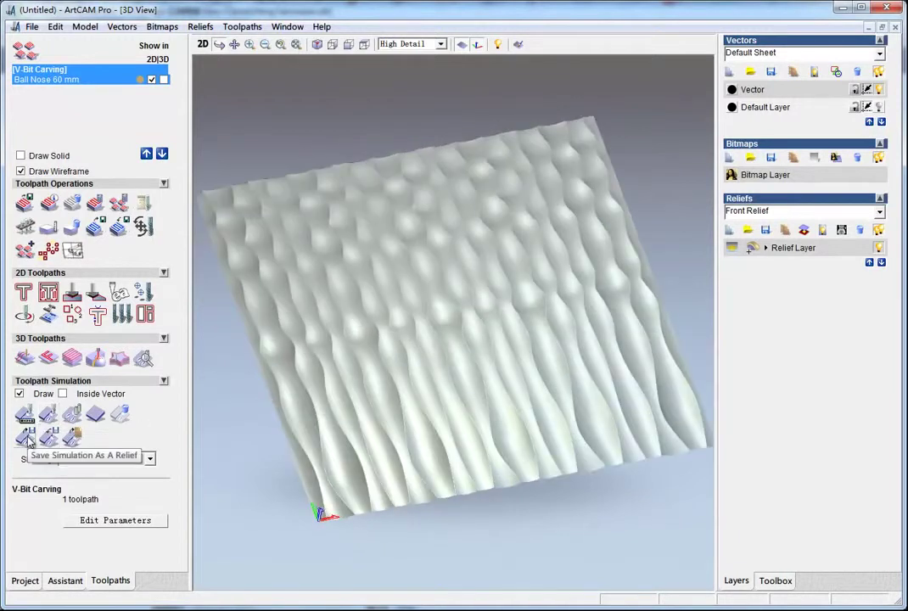
Save the simulation as an ArtCAM relief named wave on the desktop
{"action": "left_click", "coordinate": [27, 438]}
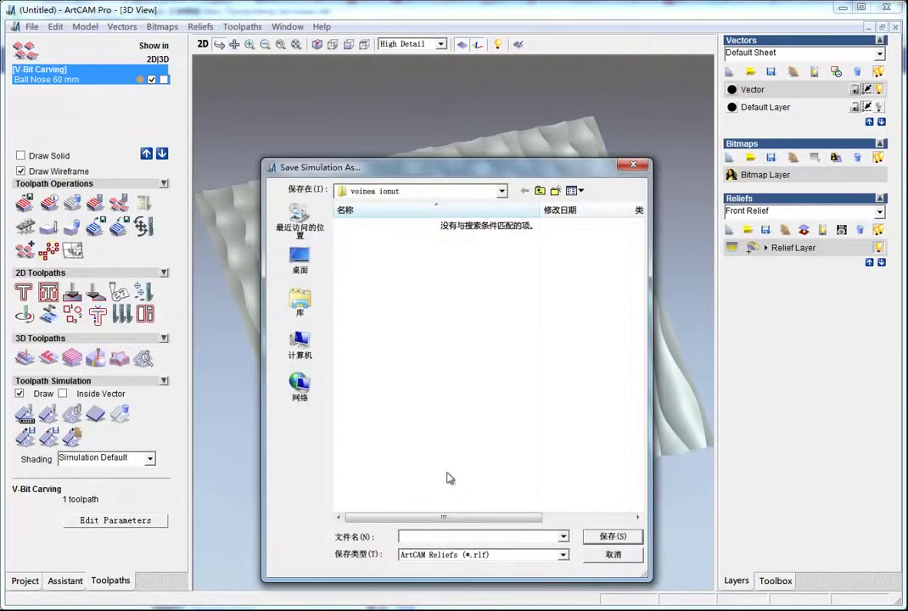
{"action": "left_click", "coordinate": [300, 257]}
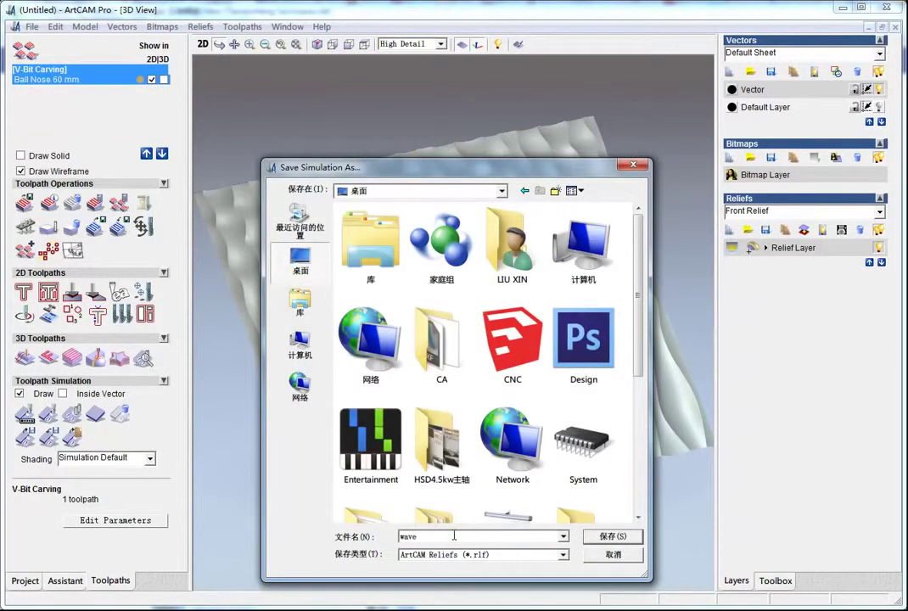
{"action": "left_click", "coordinate": [613, 538]}
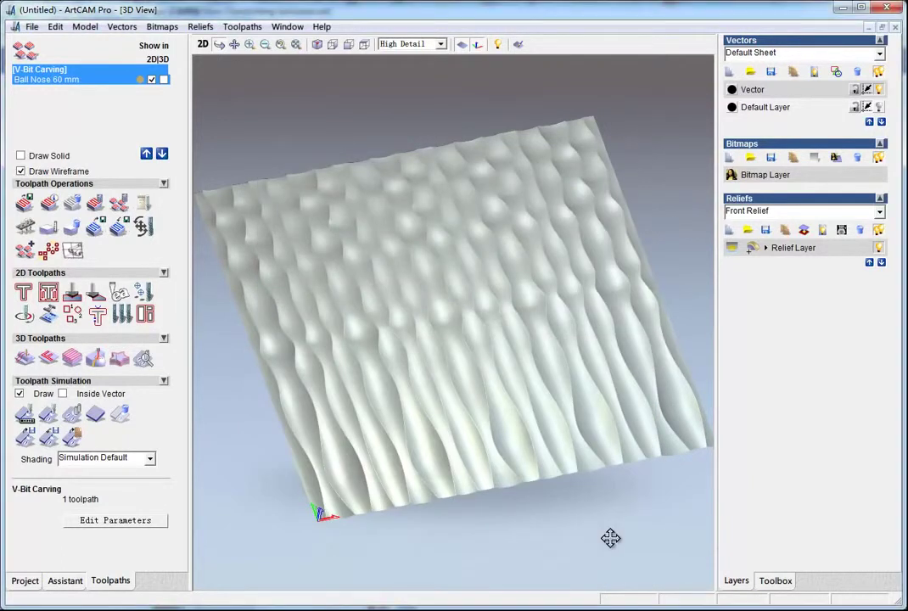
Compare the simulated wave surface with the reference photo in Windows Photo Viewer
{"action": "left_click_drag", "start_coordinate": [552, 425], "coordinate": [414, 313]}
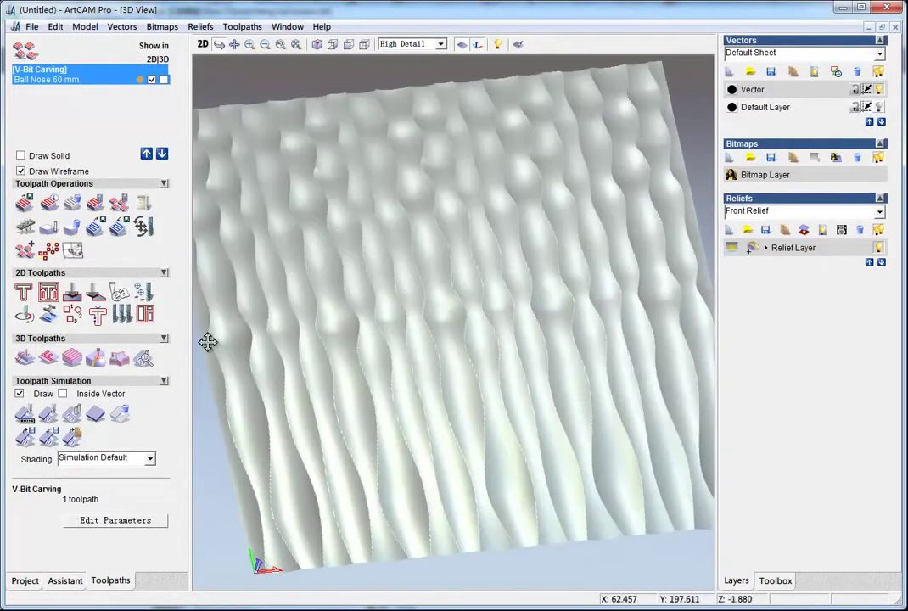
{"action": "key", "text": "alt+Tab"}
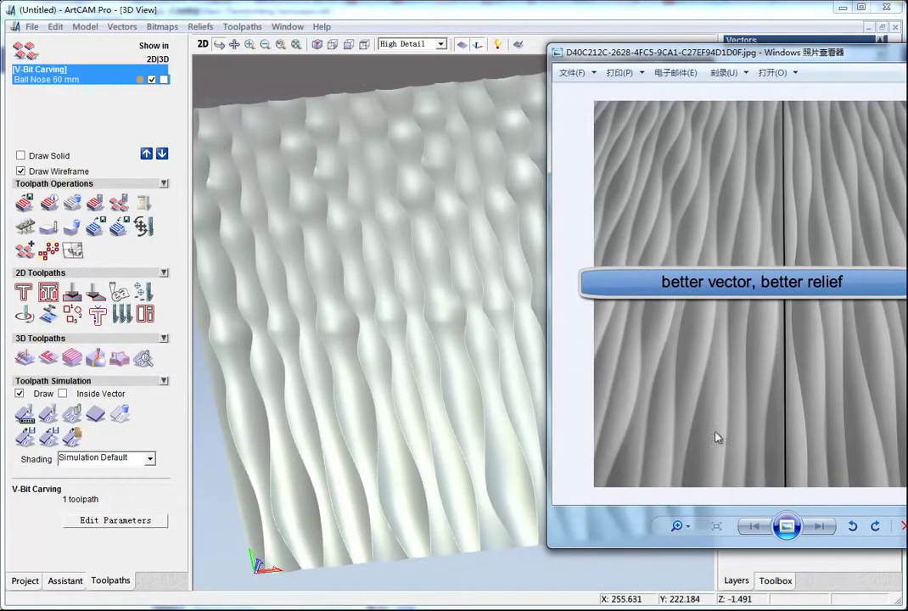
{"action": "key", "text": "alt+Tab"}
{"action": "left_click_drag", "start_coordinate": [552, 311], "coordinate": [558, 296]}
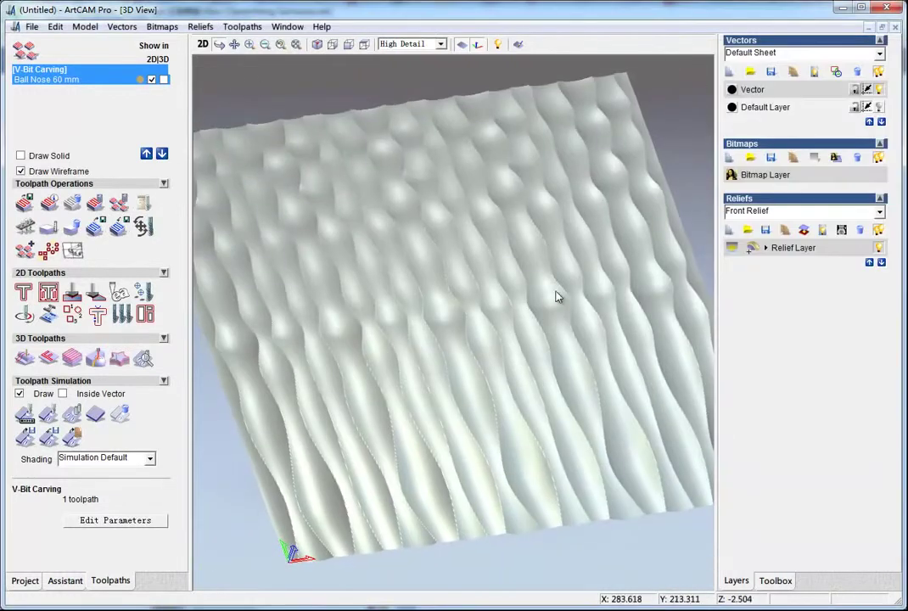
Save the model as wave 2.art in the folder that holds wave.art
{"action": "left_click", "coordinate": [203, 44]}
{"action": "key", "text": "ctrl+s"}
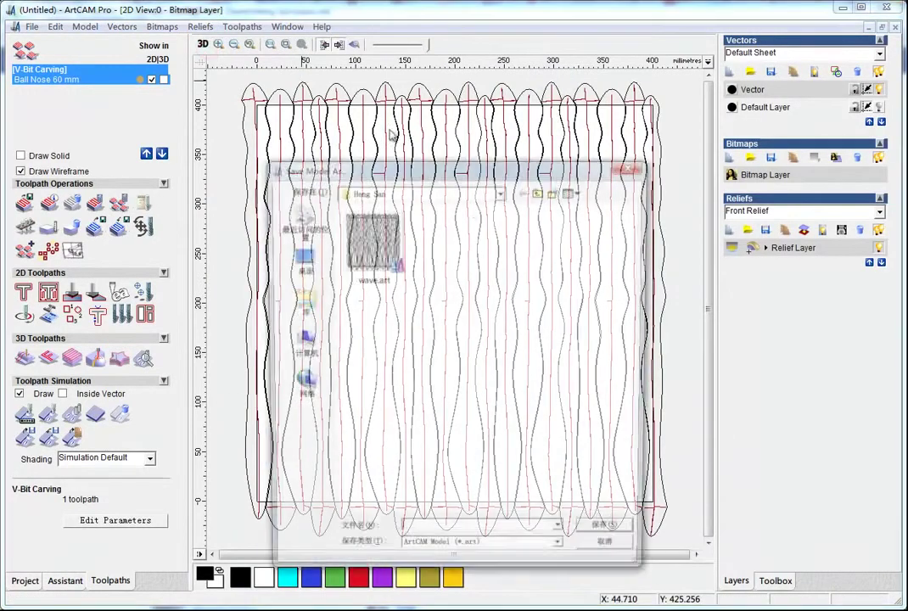
{"action": "left_click", "coordinate": [424, 533]}
{"action": "type", "text": "wave.art"}
{"action": "left_click", "coordinate": [420, 536]}
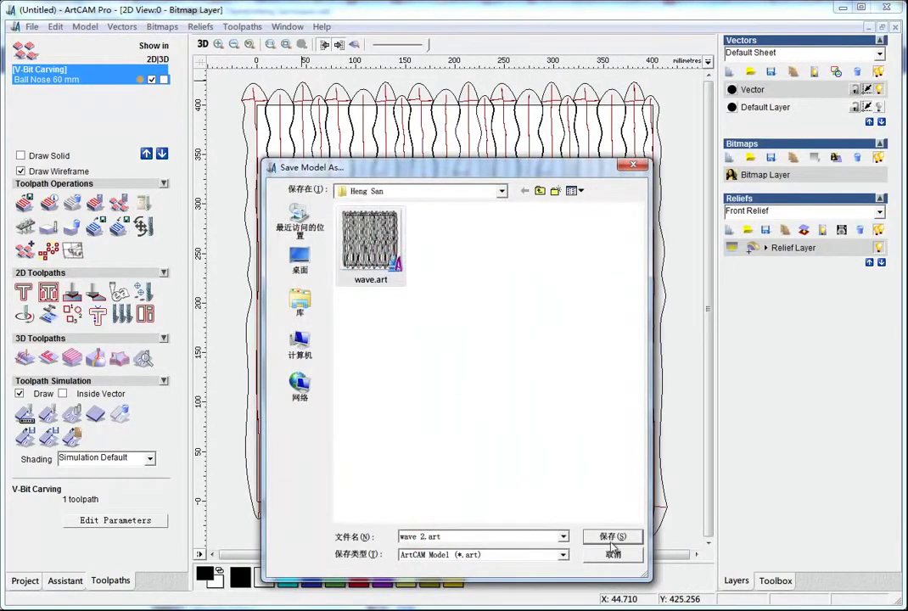
{"action": "left_click", "coordinate": [612, 538]}
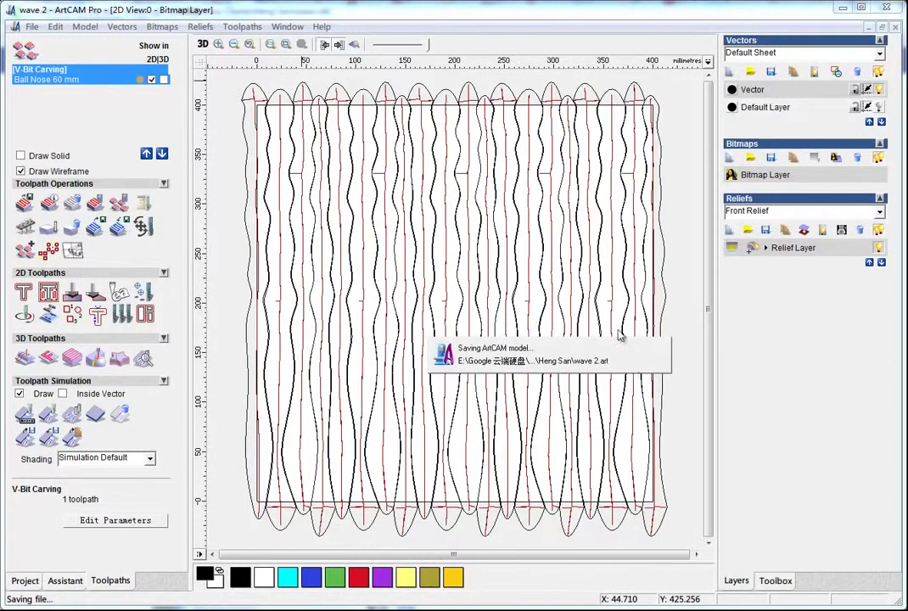
Close the wave 2 model and create a new 400 x 400 mm model with its 2D view maximised
{"action": "left_click", "coordinate": [203, 44]}
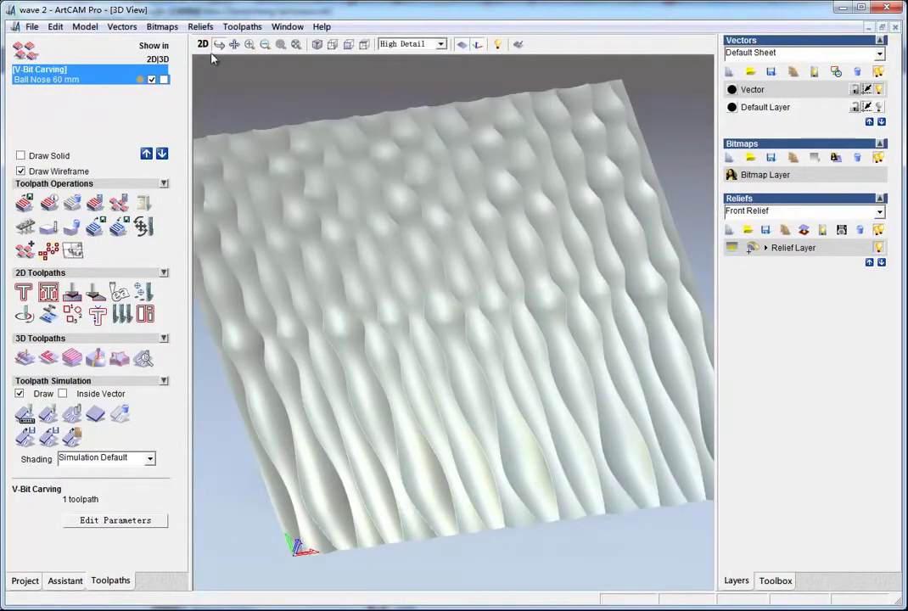
{"action": "left_click", "coordinate": [895, 28]}
{"action": "left_click", "coordinate": [896, 28]}
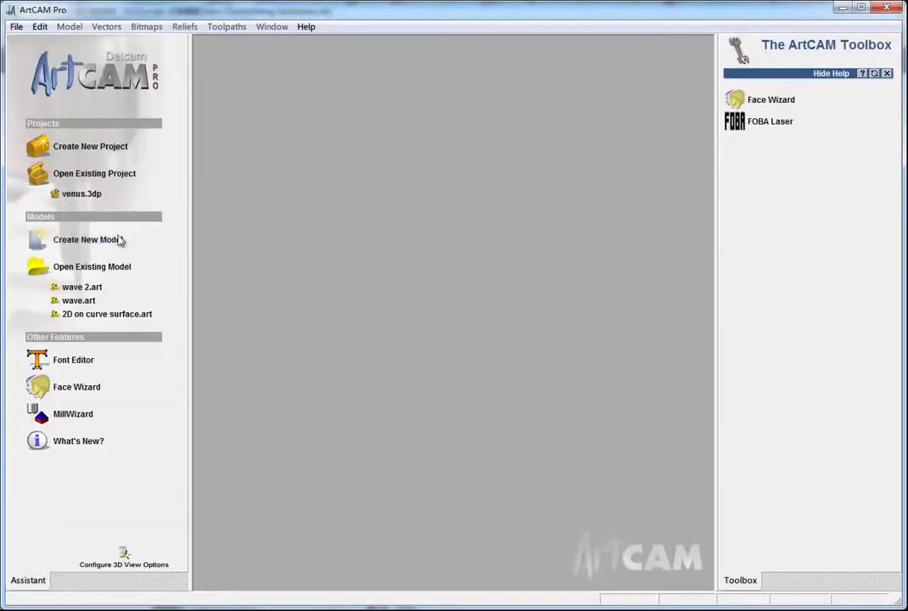
{"action": "left_click", "coordinate": [68, 240]}
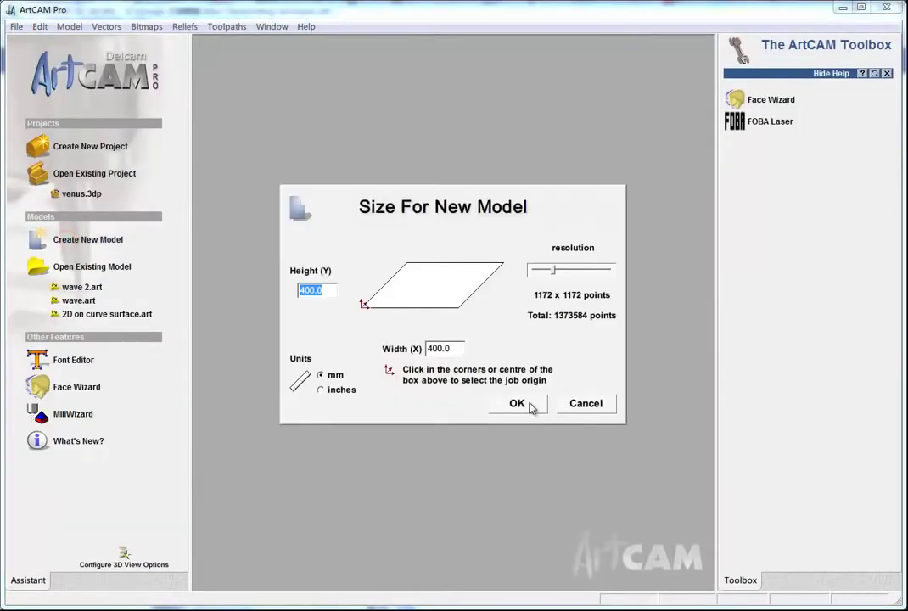
{"action": "left_click", "coordinate": [532, 406]}
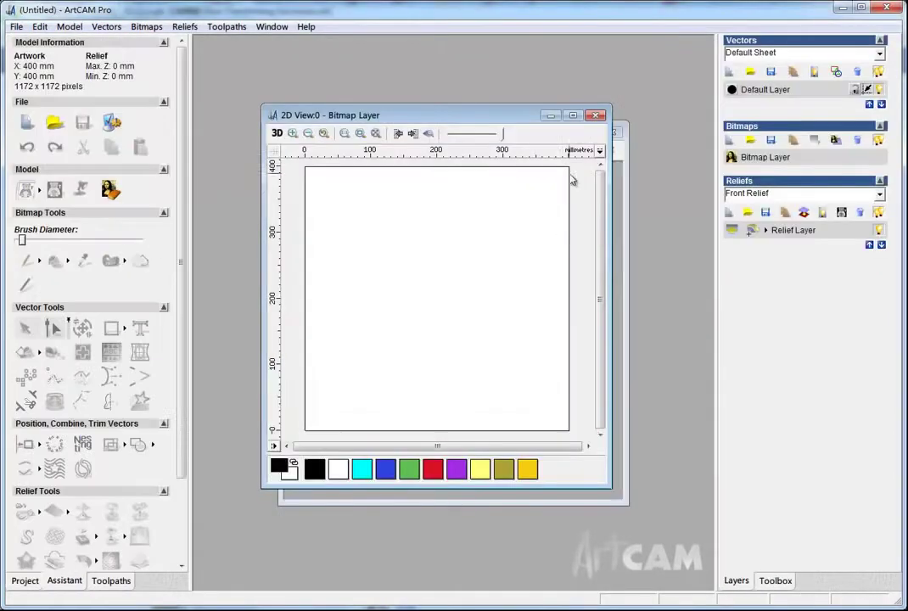
{"action": "left_click", "coordinate": [573, 116]}
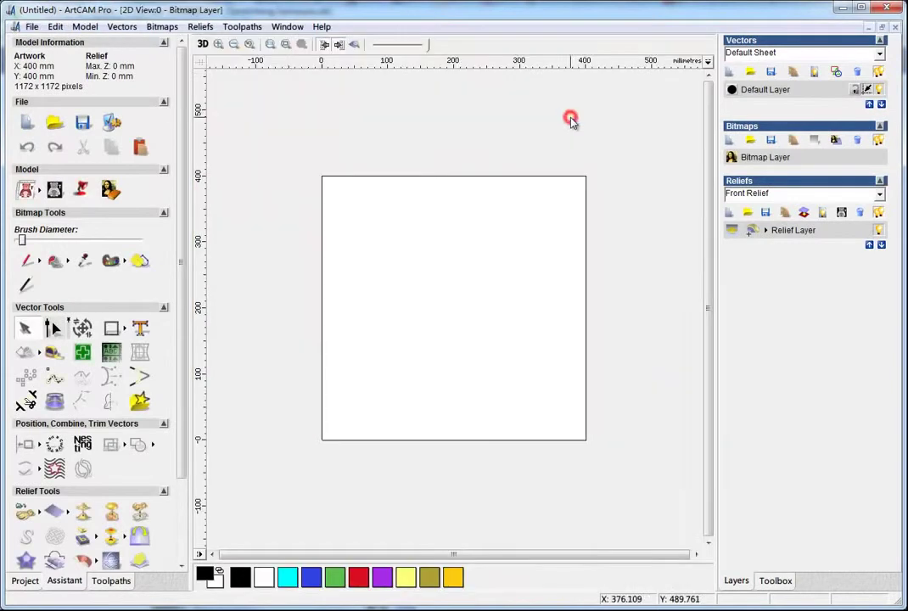
Load the wave.rlf relief from the desktop for pasting into the new model
{"action": "left_click", "coordinate": [197, 26]}
{"action": "left_click", "coordinate": [236, 91]}
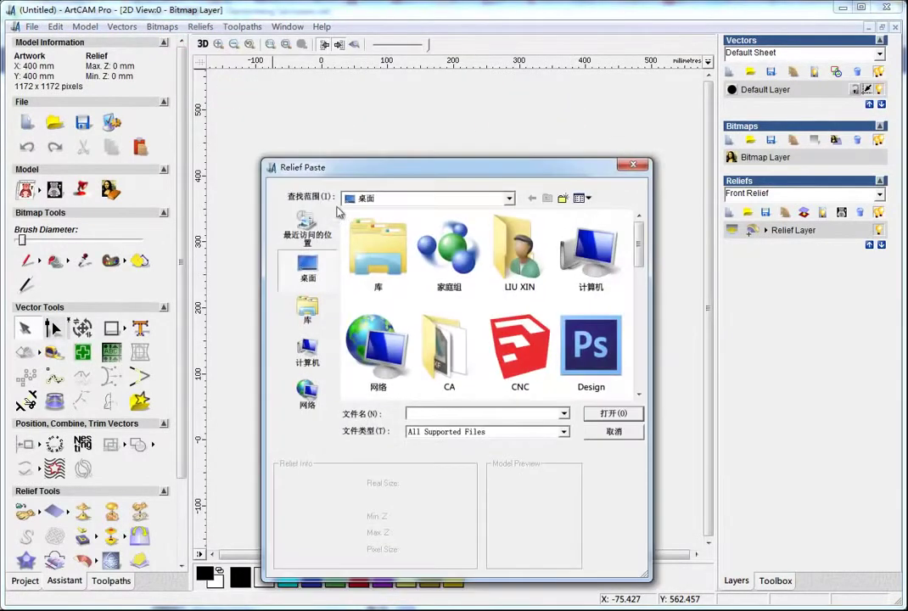
{"action": "left_click_drag", "start_coordinate": [641, 246], "coordinate": [641, 357]}
{"action": "left_click", "coordinate": [520, 293]}
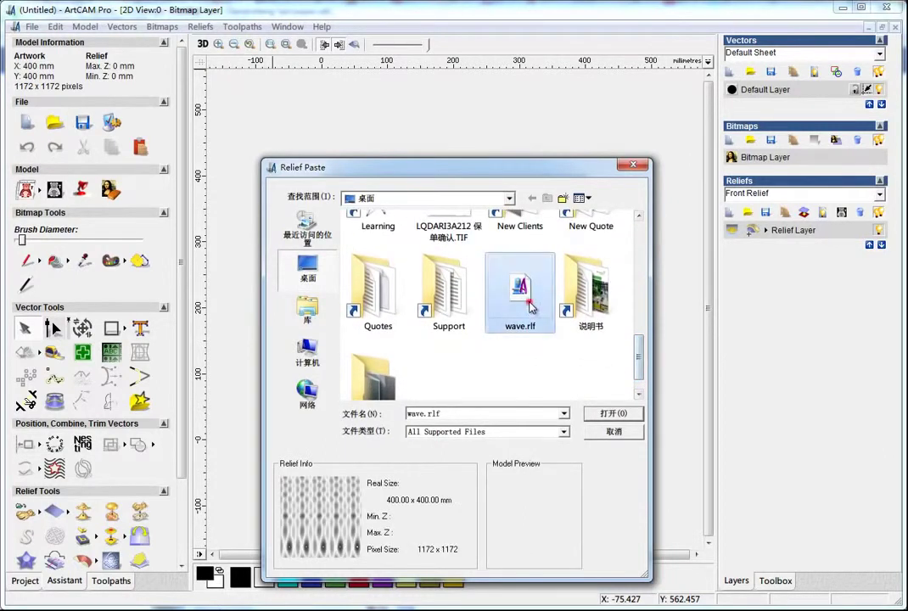
{"action": "left_click", "coordinate": [615, 414]}
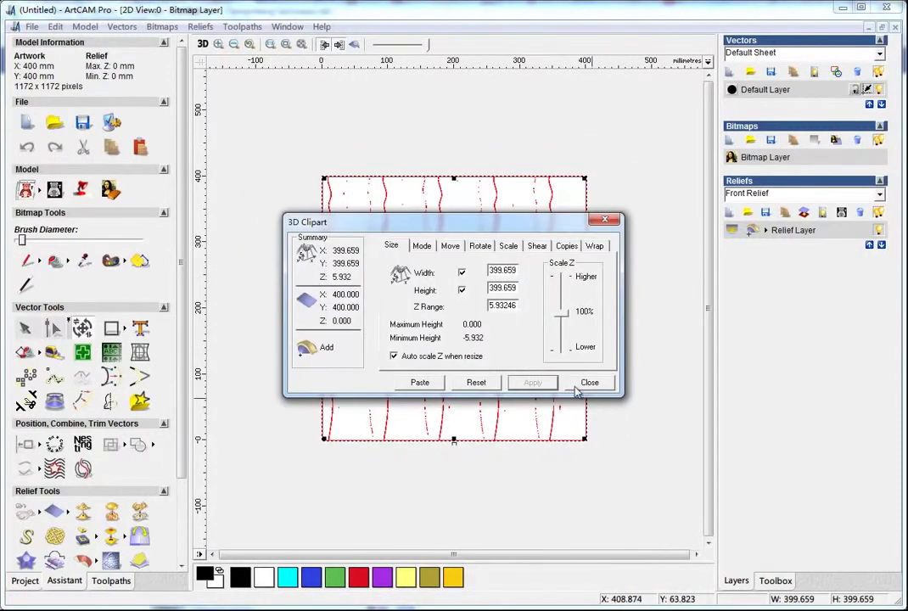
Show the model in 3D and paste the wave clipart at its original size onto the relief layer
{"action": "left_click", "coordinate": [202, 43]}
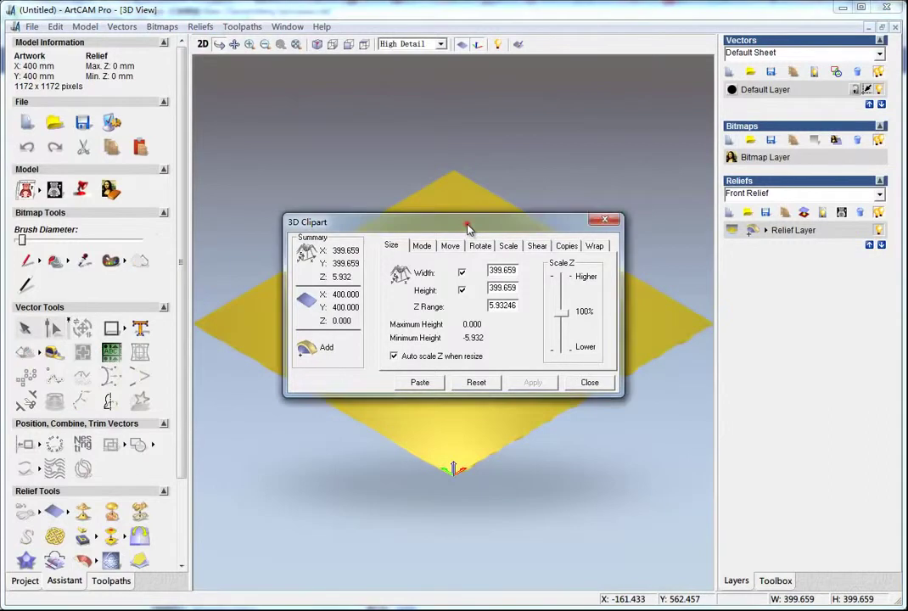
{"action": "left_click_drag", "start_coordinate": [466, 227], "coordinate": [680, 226]}
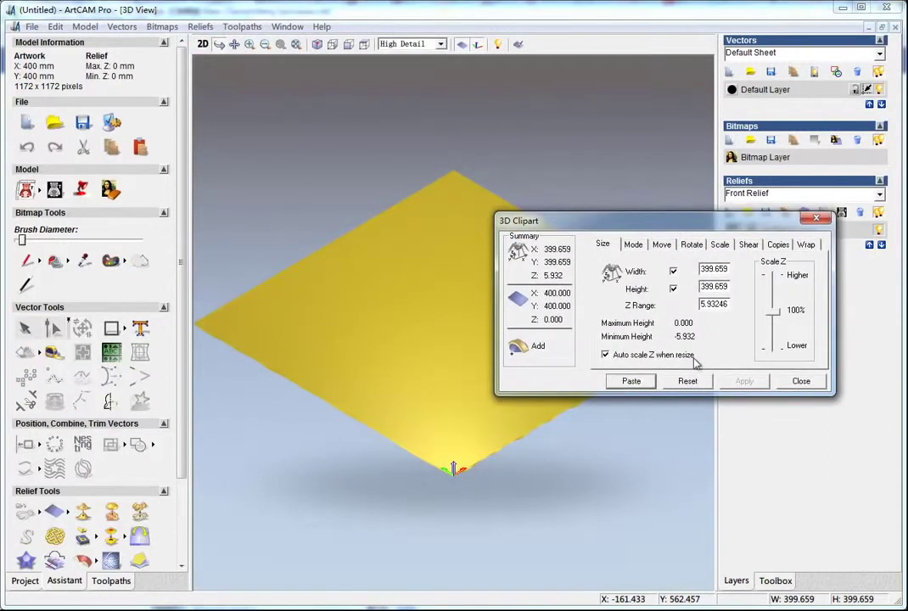
{"action": "left_click", "coordinate": [631, 381]}
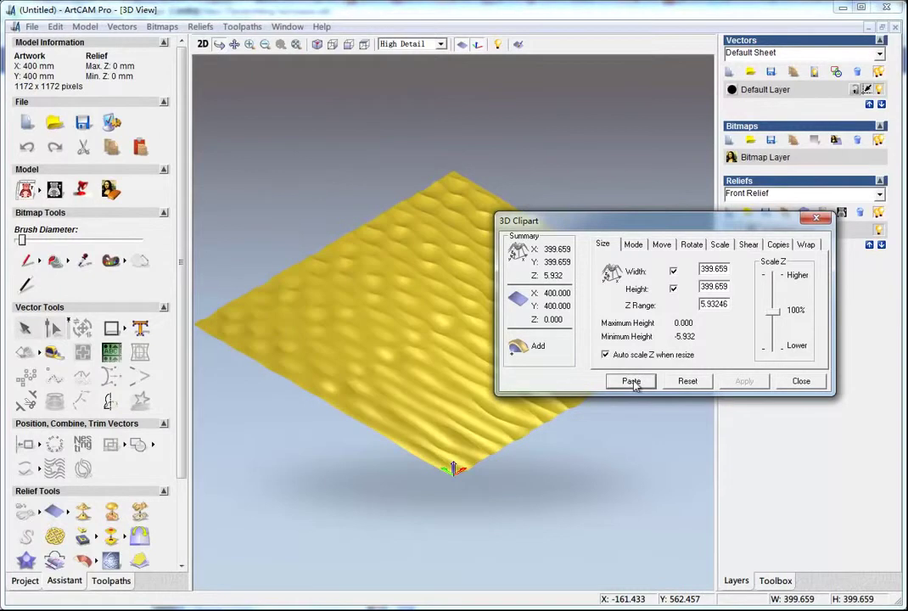
{"action": "left_click", "coordinate": [811, 384]}
Smooth the whole wave relief layer with one smoothing pass
{"action": "left_click_drag", "start_coordinate": [602, 385], "coordinate": [544, 461]}
{"action": "scroll", "coordinate": [363, 428], "scroll_direction": "up", "scroll_amount": 2}
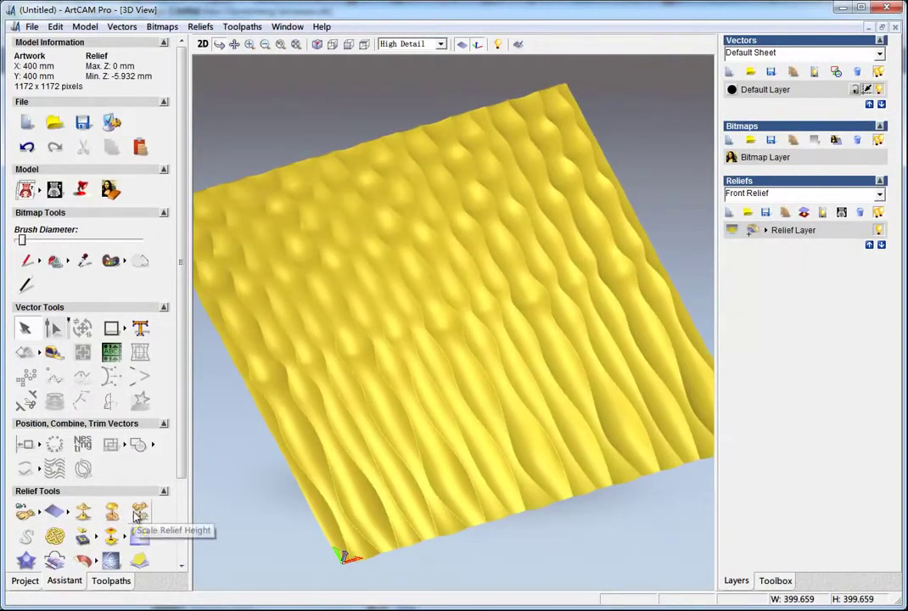
{"action": "left_click", "coordinate": [81, 514]}
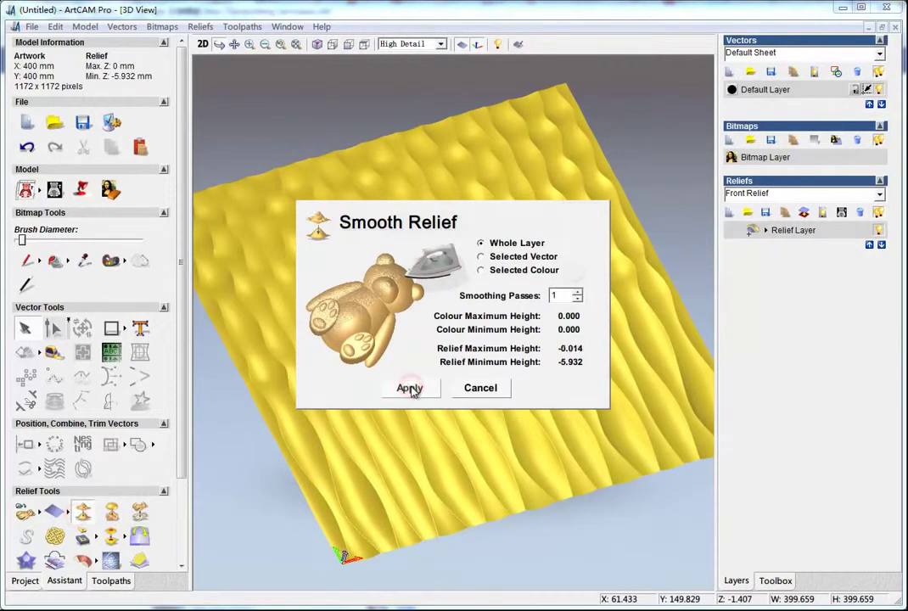
{"action": "left_click", "coordinate": [410, 388]}
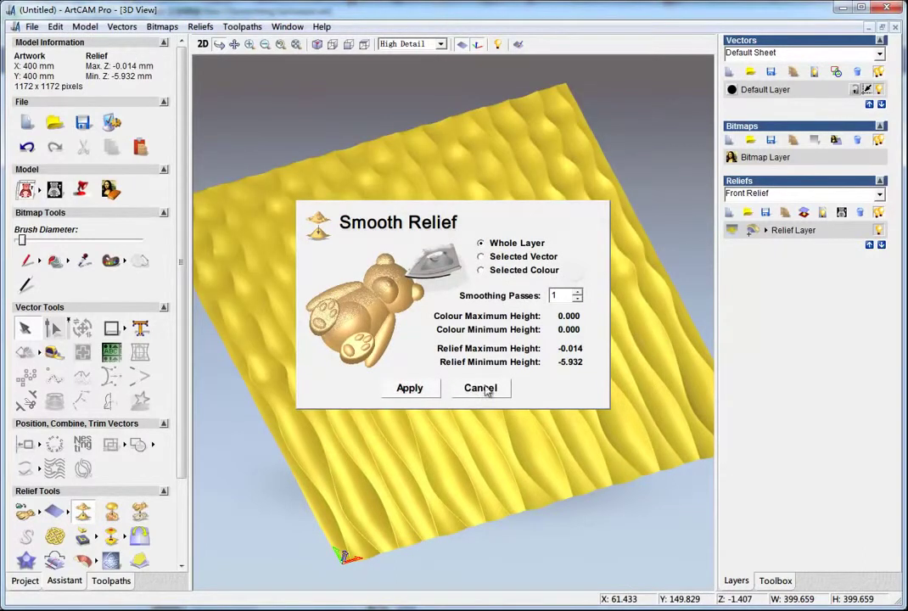
{"action": "left_click", "coordinate": [481, 388]}
Start a Machine Relief toolpath and select the Ball Nose 12 mm tool from the 3D Finishing group
{"action": "left_click_drag", "start_coordinate": [570, 366], "coordinate": [300, 486]}
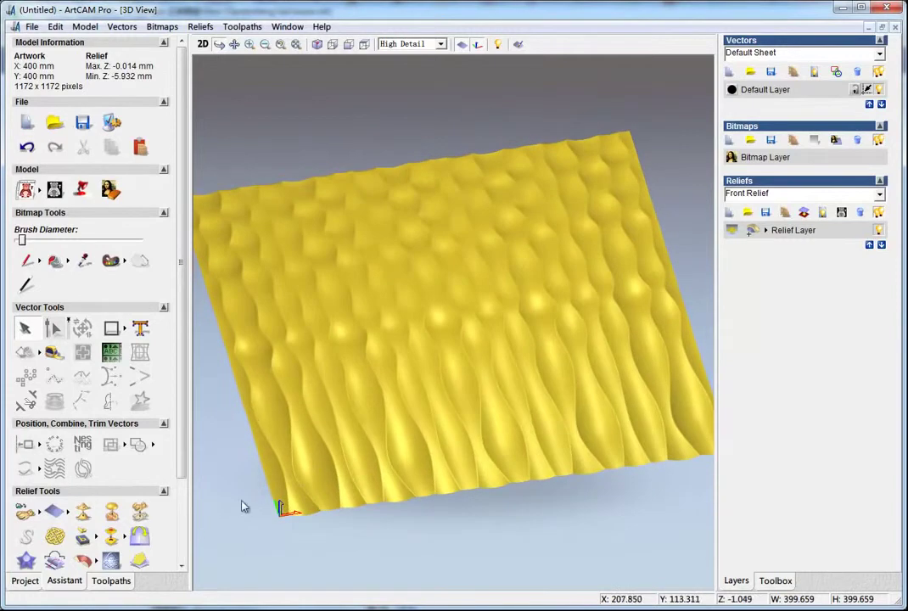
{"action": "left_click", "coordinate": [109, 582]}
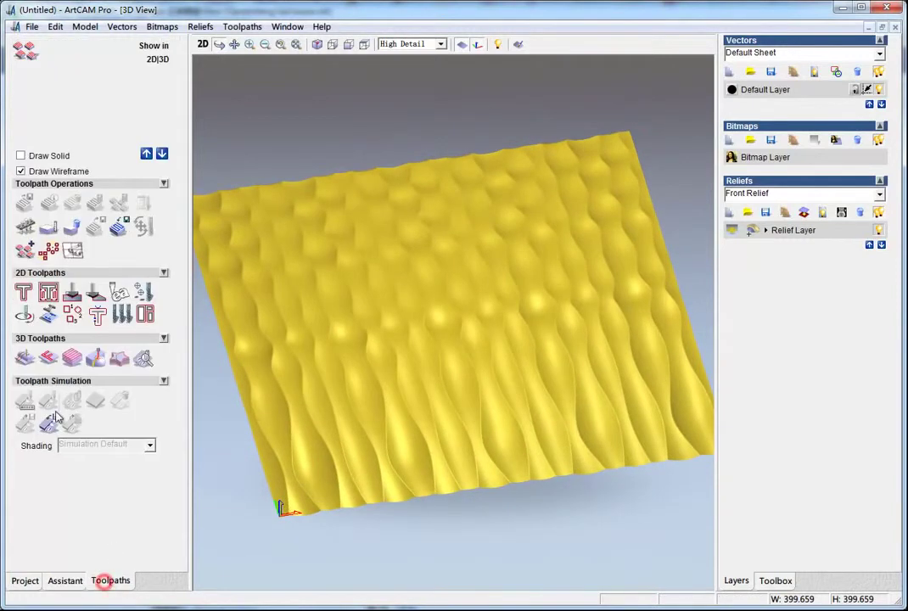
{"action": "left_click", "coordinate": [71, 361]}
{"action": "left_click_drag", "start_coordinate": [184, 136], "coordinate": [184, 321]}
{"action": "left_click", "coordinate": [157, 322]}
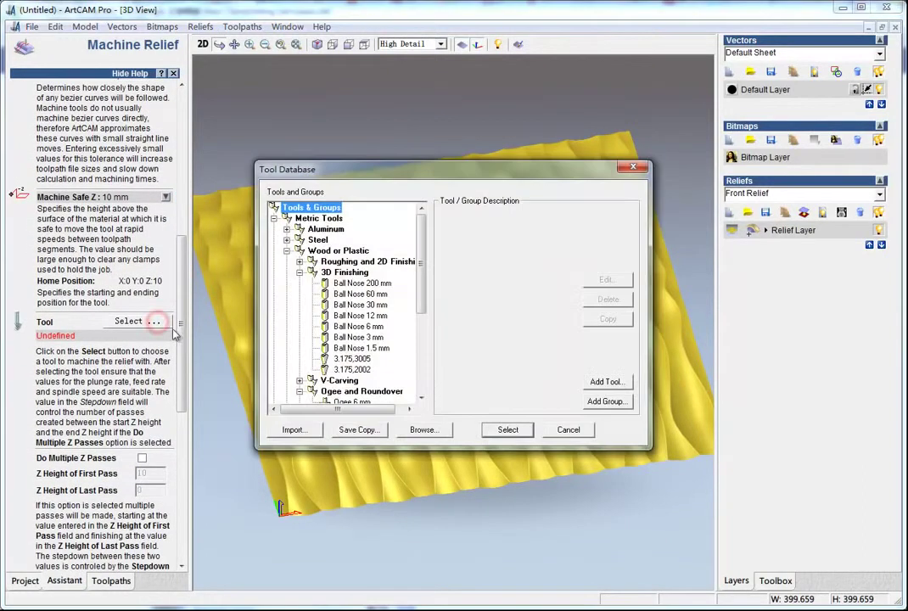
{"action": "left_click", "coordinate": [372, 328]}
{"action": "left_click", "coordinate": [371, 316]}
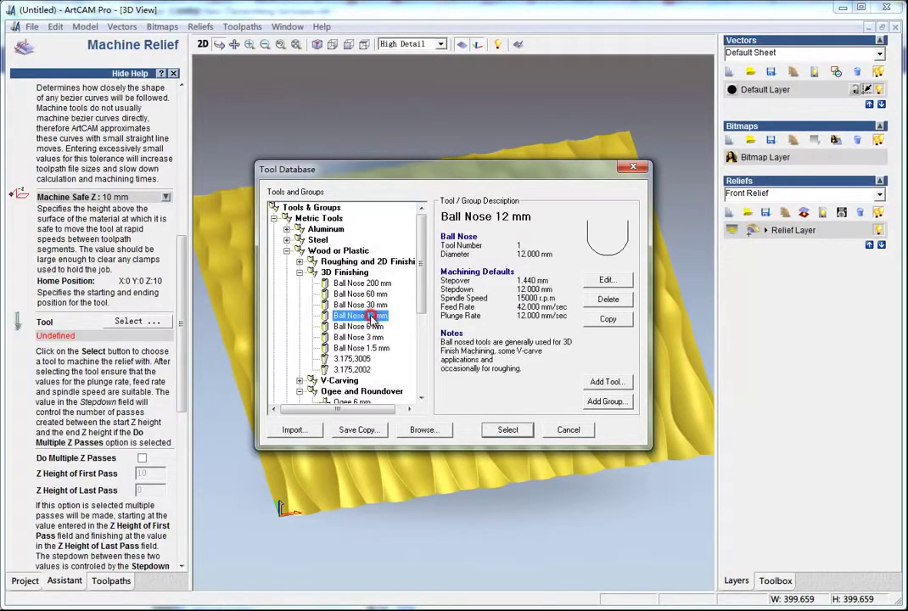
{"action": "left_click", "coordinate": [510, 430]}
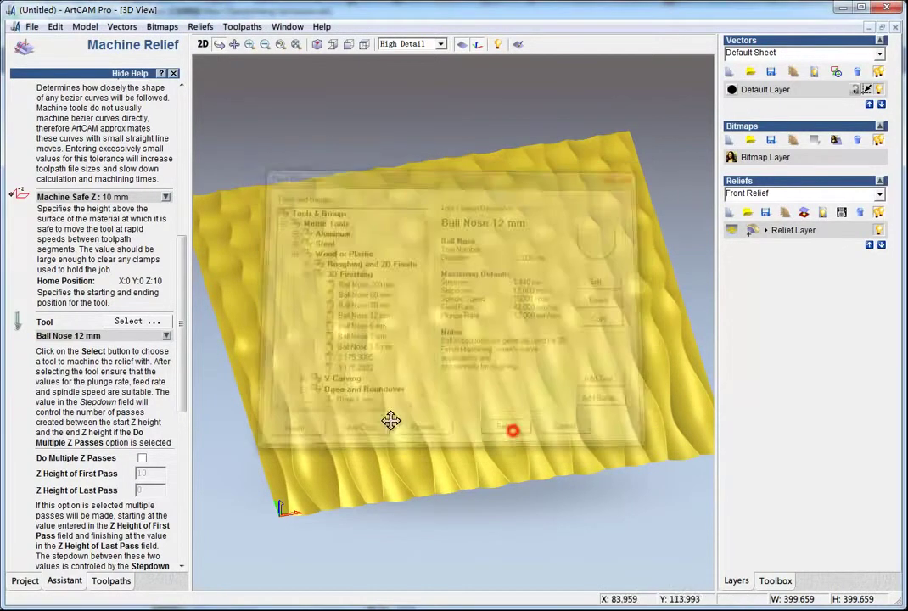
Define the toolpath material as 10 mm thick, positioning the model at the material's top with a top offset of 0.0
{"action": "left_click_drag", "start_coordinate": [184, 366], "coordinate": [181, 496]}
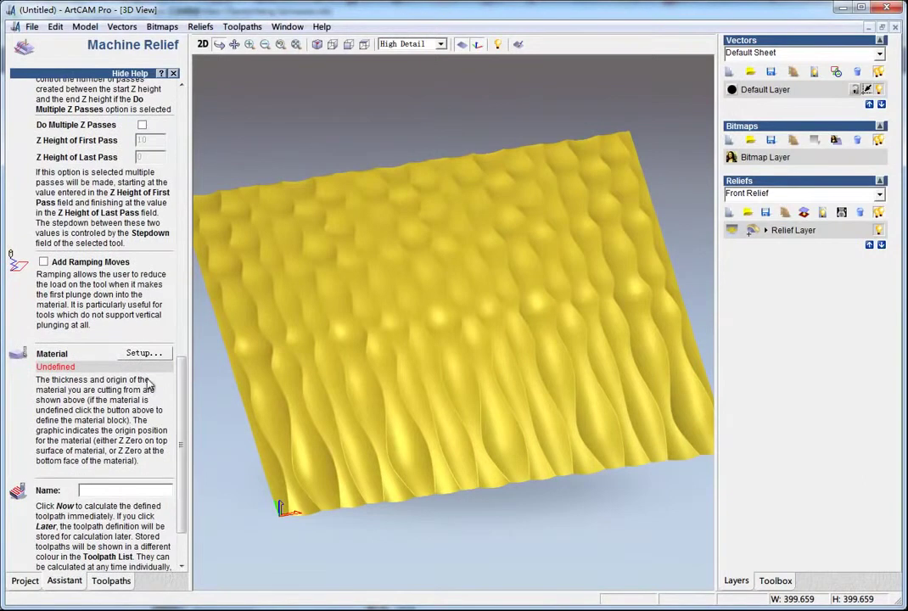
{"action": "left_click", "coordinate": [144, 354]}
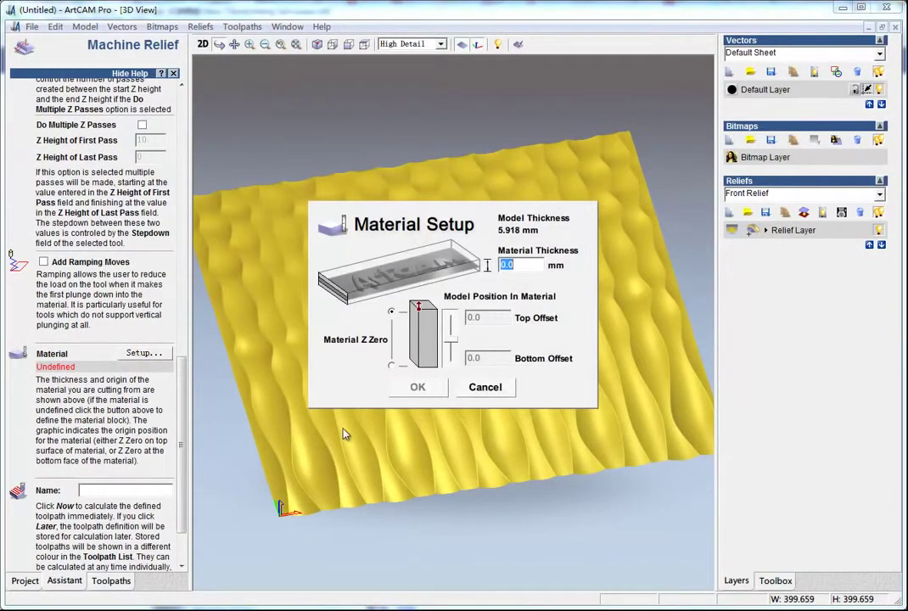
{"action": "type", "text": "10"}
{"action": "left_click_drag", "start_coordinate": [453, 358], "coordinate": [456, 294]}
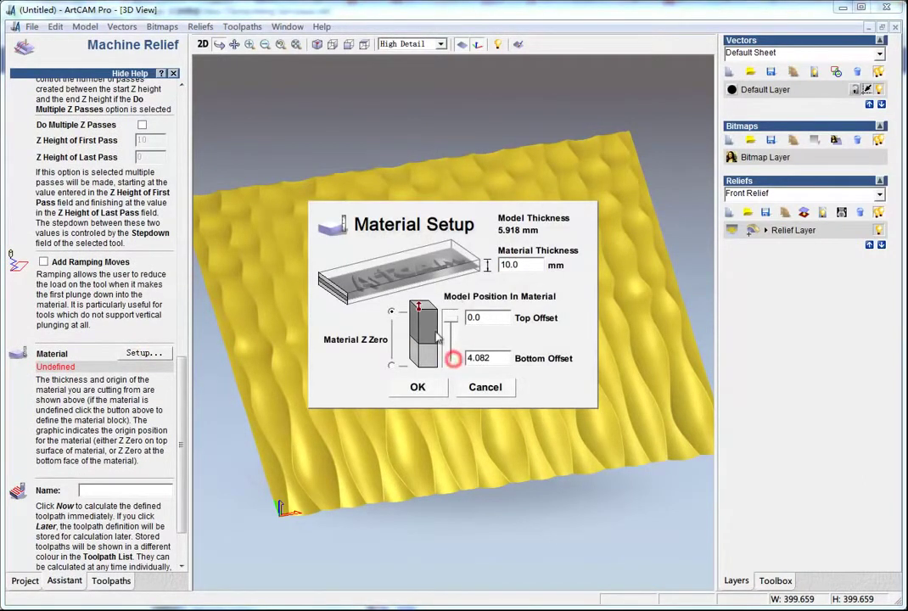
{"action": "left_click", "coordinate": [418, 388]}
Calculate the Machine Relief toolpath immediately and close its settings
{"action": "left_click_drag", "start_coordinate": [179, 408], "coordinate": [178, 435]}
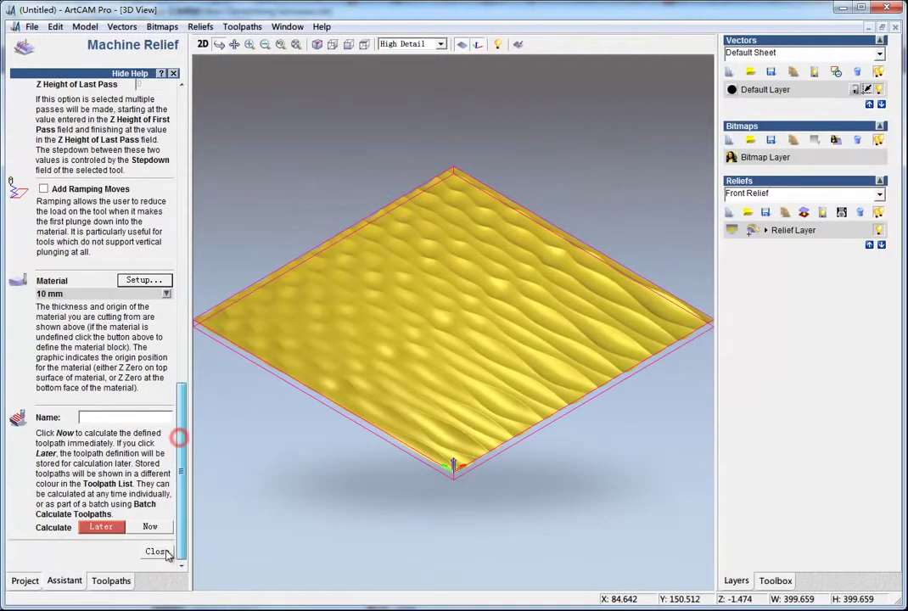
{"action": "left_click", "coordinate": [152, 528]}
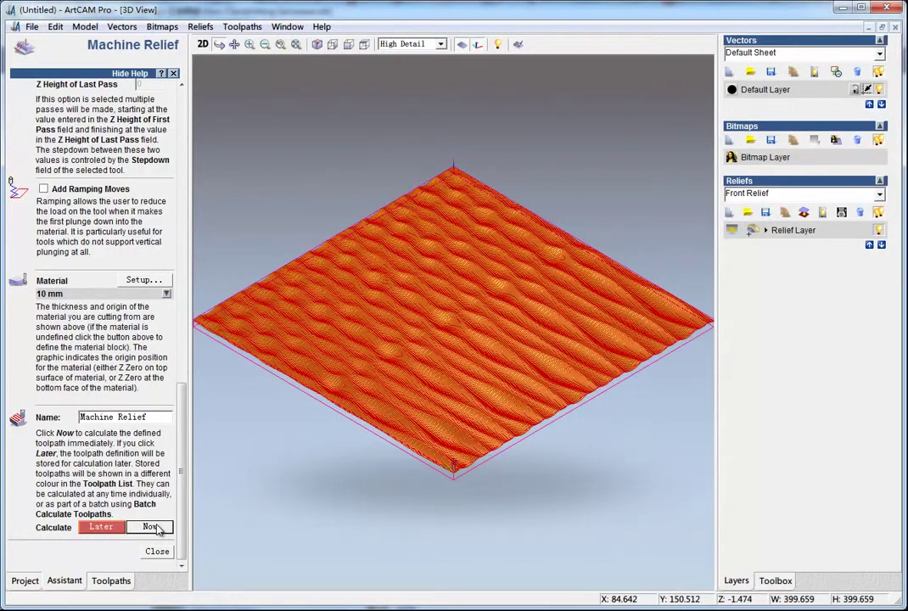
{"action": "left_click", "coordinate": [156, 553]}
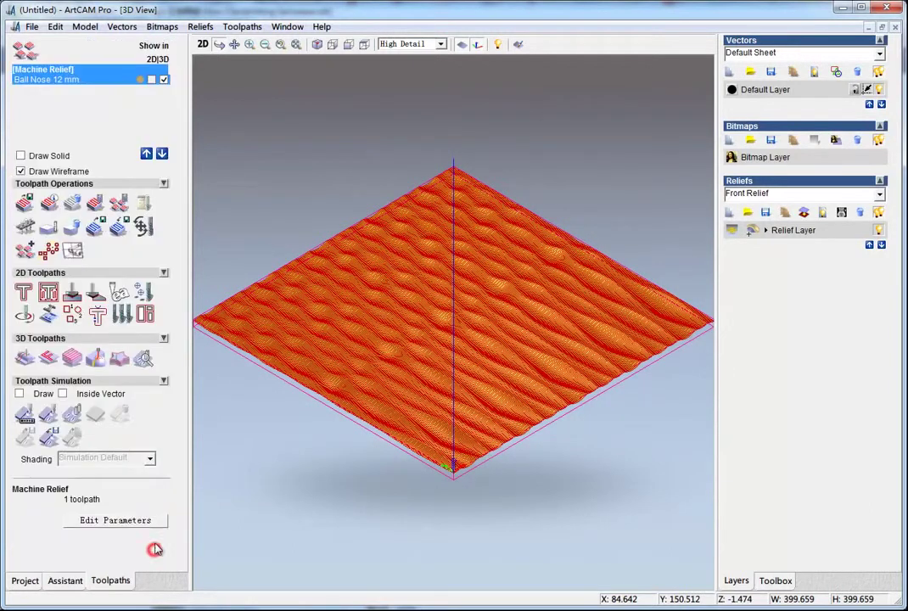
Simulate the Ball Nose 12 mm toolpath at Standard resolution on a block from 0.0 to -10.0 mm
{"action": "left_click", "coordinate": [50, 414]}
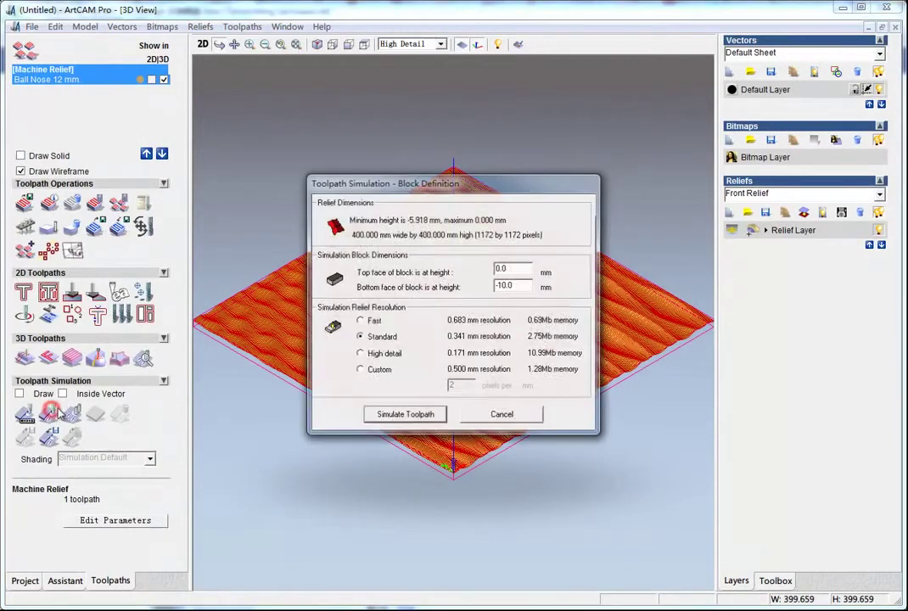
{"action": "left_click_drag", "start_coordinate": [414, 189], "coordinate": [174, 233]}
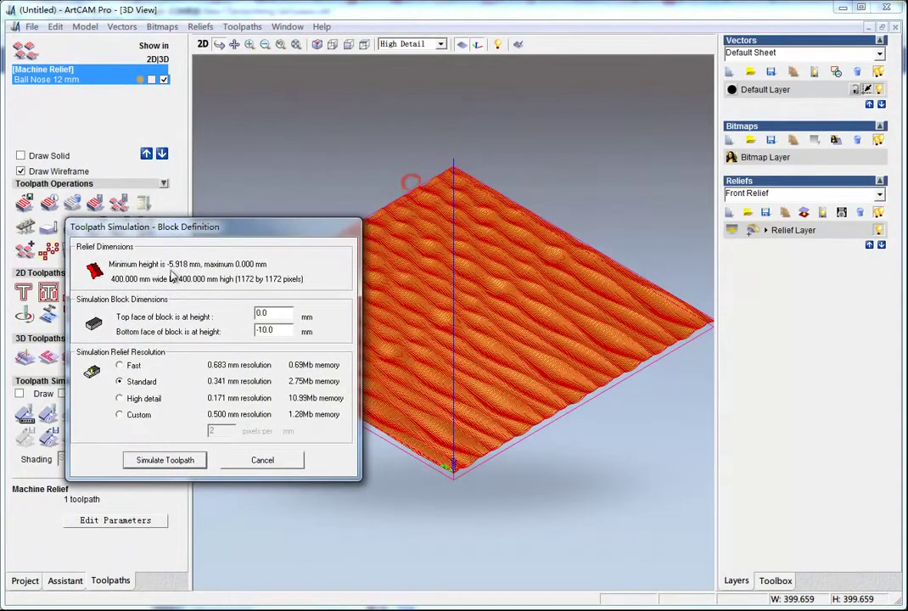
{"action": "left_click", "coordinate": [153, 463]}
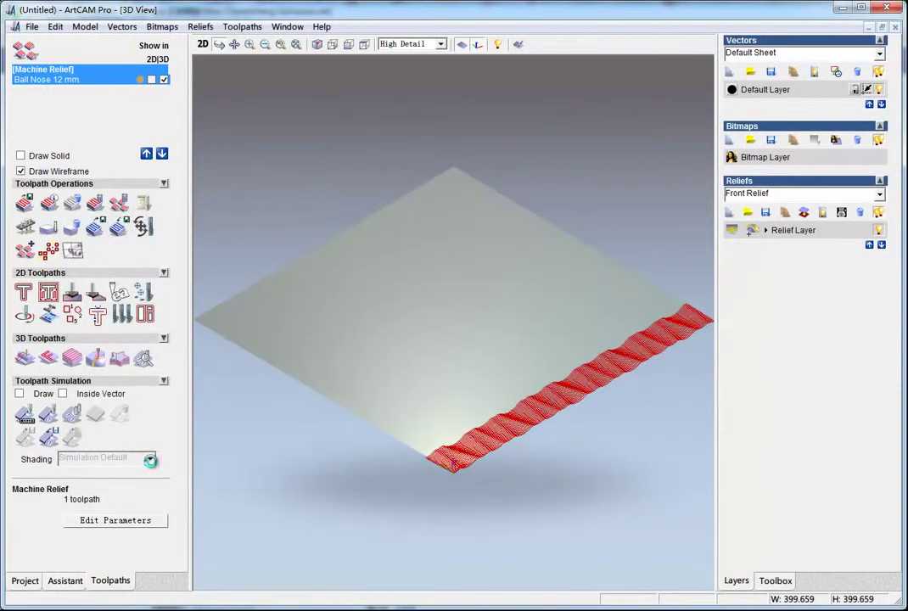